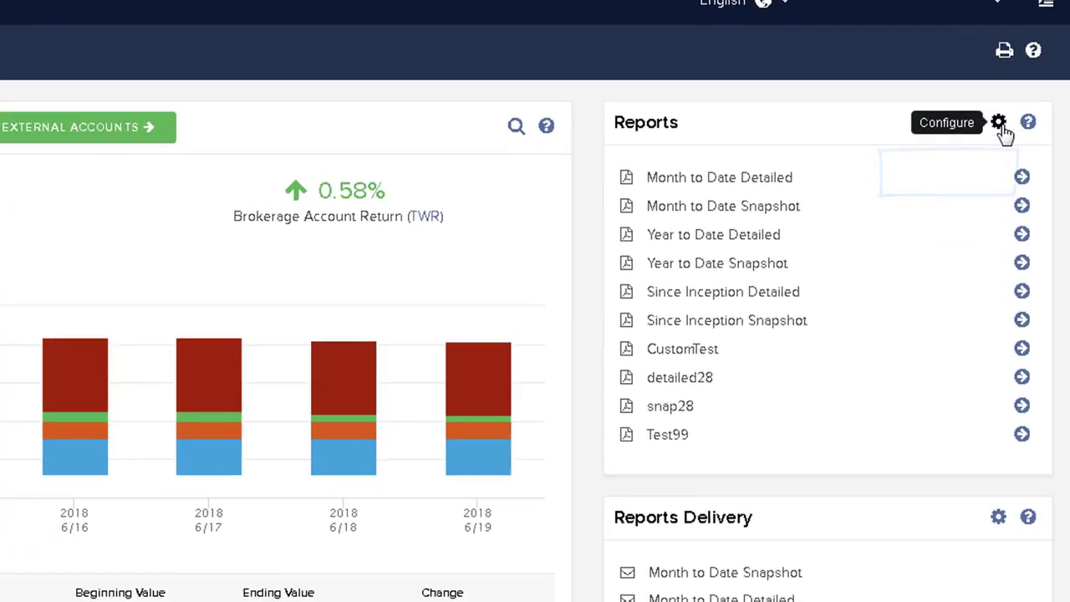
Step: Open the reports configuration and examine the details of the preconfigured Month to Date Snapshot report
left_click(995, 174)
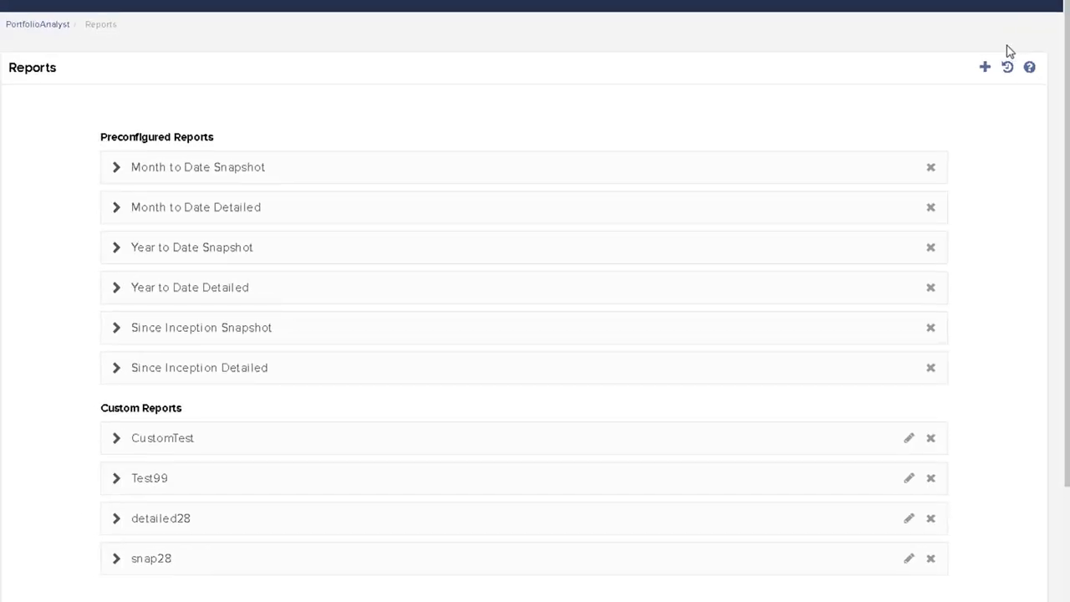
left_click(254, 170)
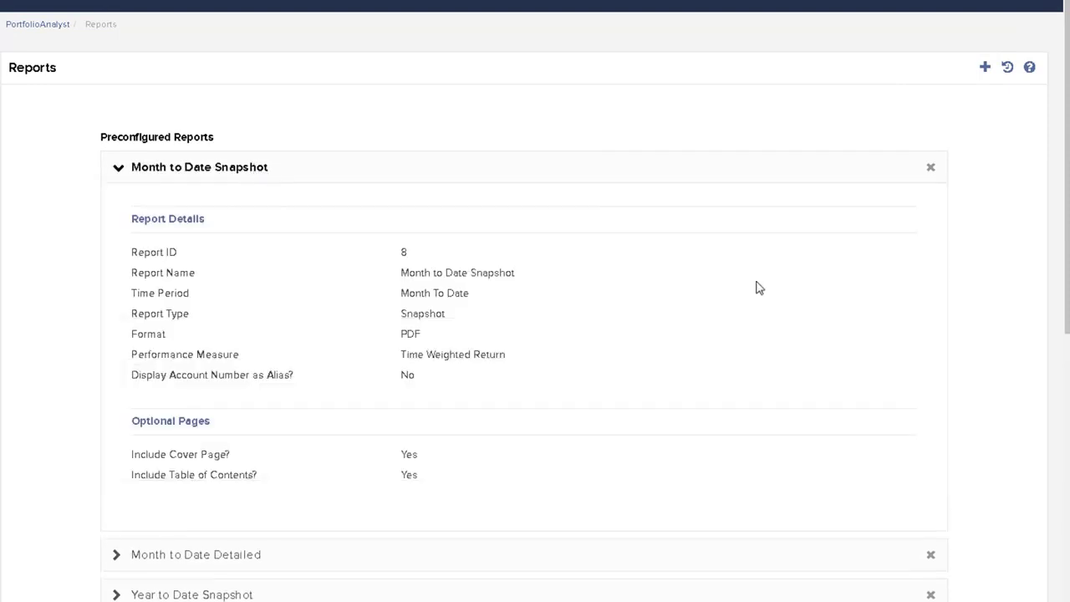
scroll(856, 283, "down", 1)
scroll(848, 278, "up", 1)
left_click(292, 170)
Step: Start a new custom report and name it OverallTradereport
left_click(986, 69)
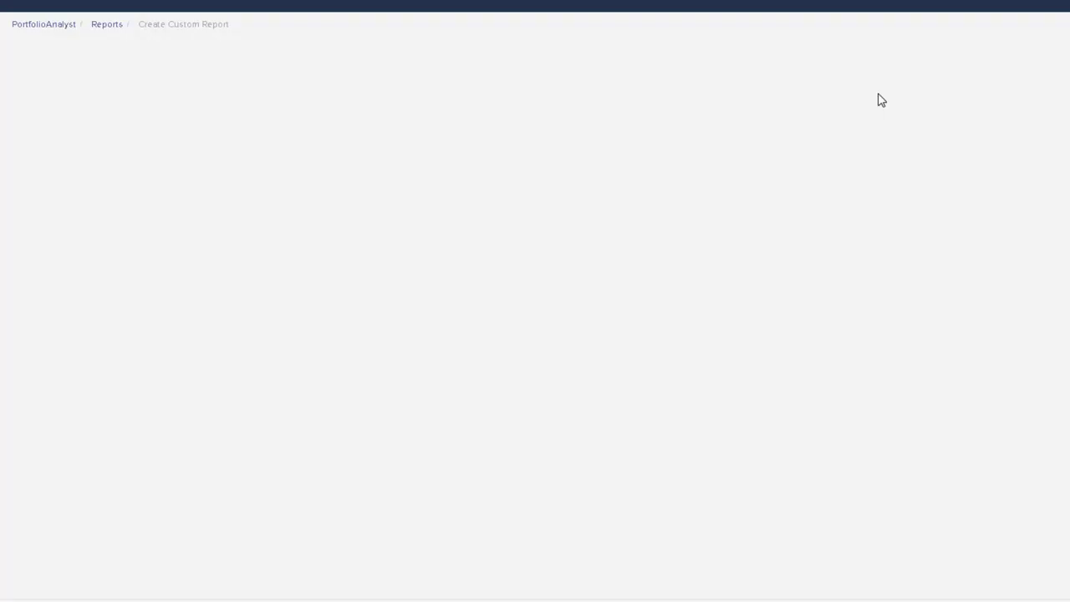
left_click(477, 127)
type("OverallTrade")
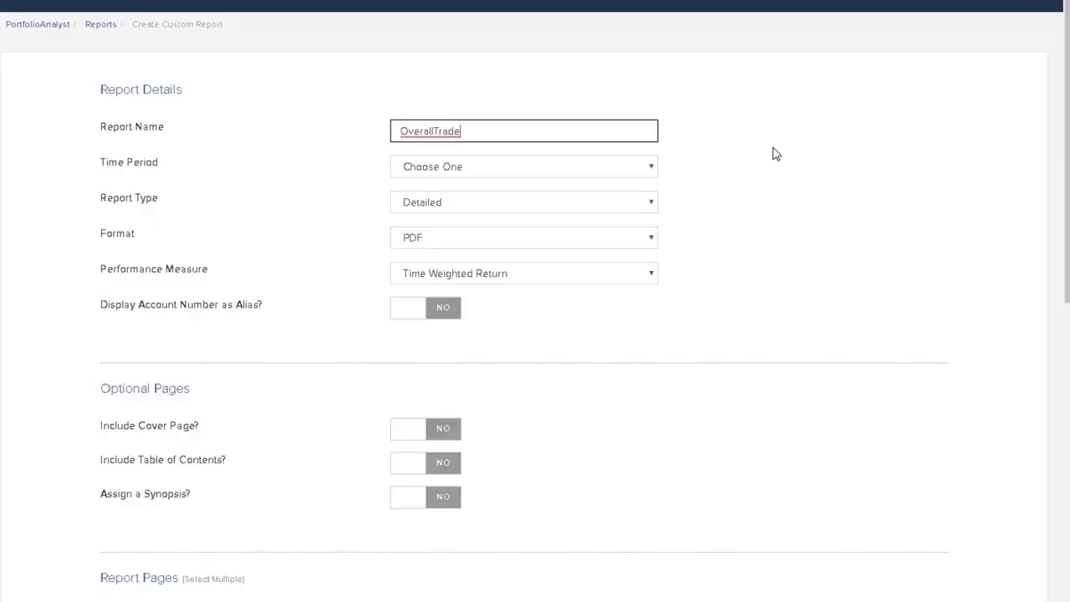
type("report")
Step: Set the report's time period to Daily with a from date of 2018-01-02
left_click(524, 167)
left_click(652, 170)
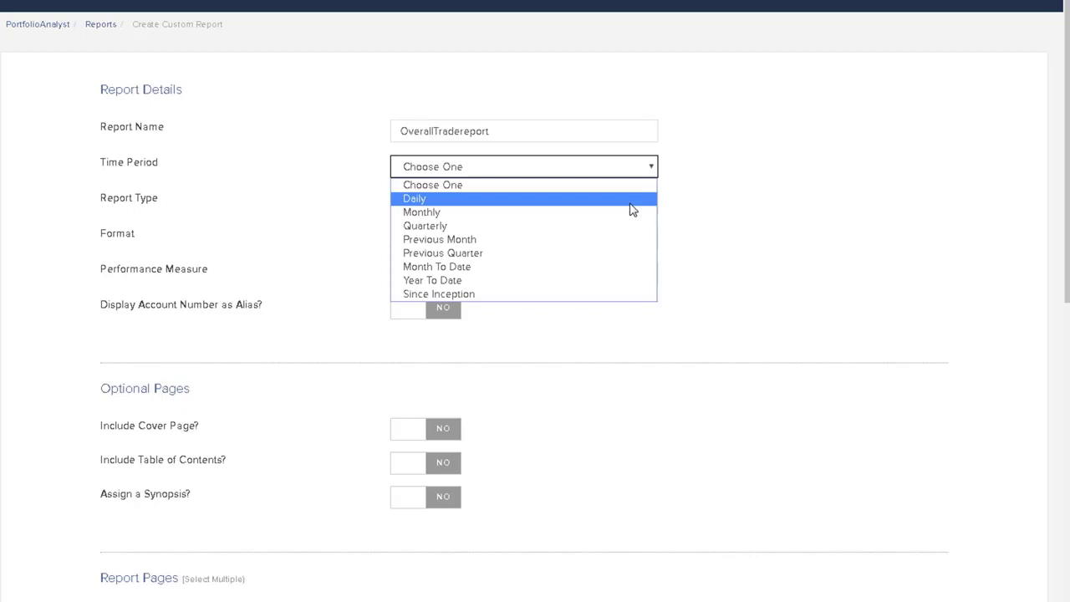
left_click(630, 203)
left_click(626, 200)
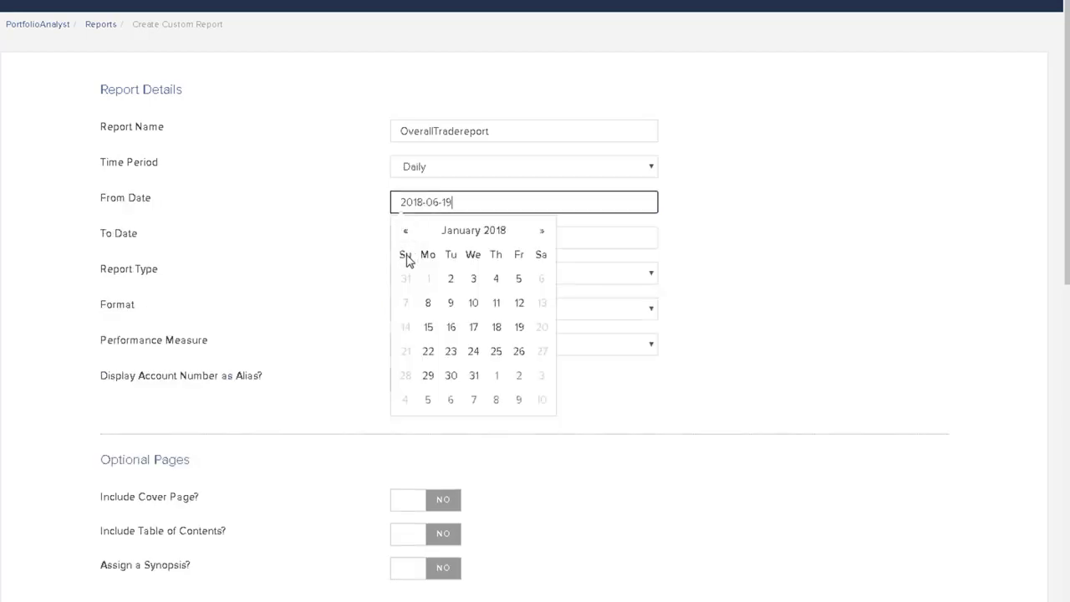
left_click(451, 281)
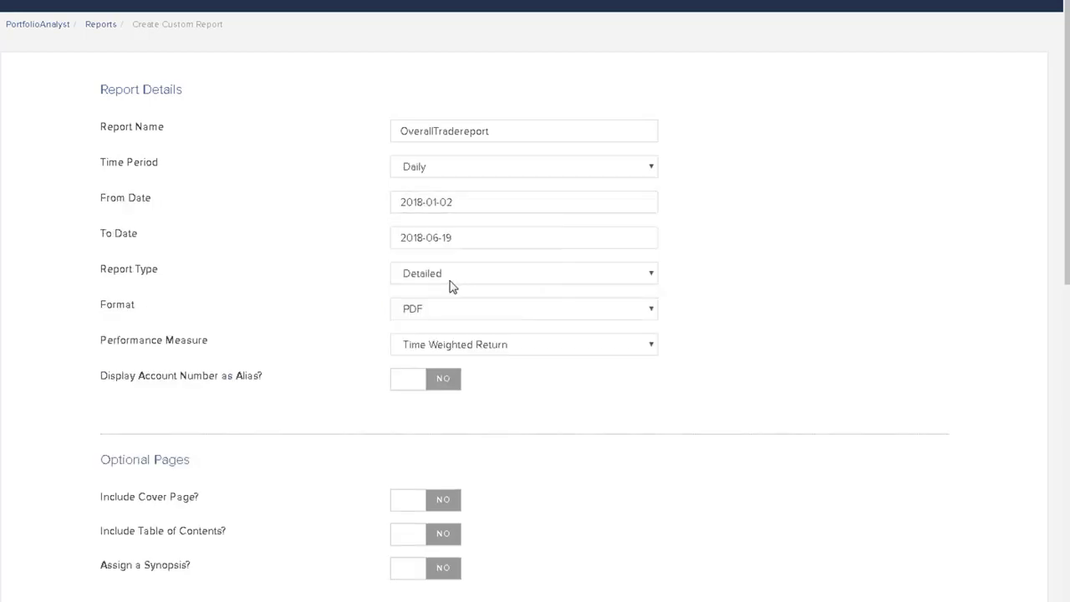
Step: Review the report type, format and performance measure options, keeping Detailed, PDF and Time Weighted Return
left_click(651, 277)
left_click(651, 279)
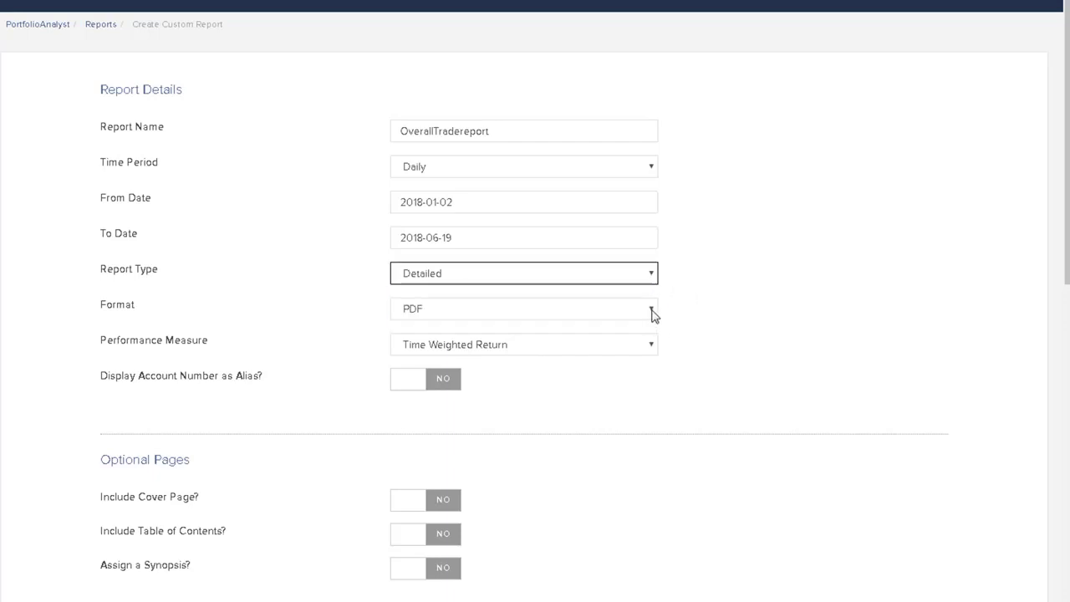
left_click(653, 312)
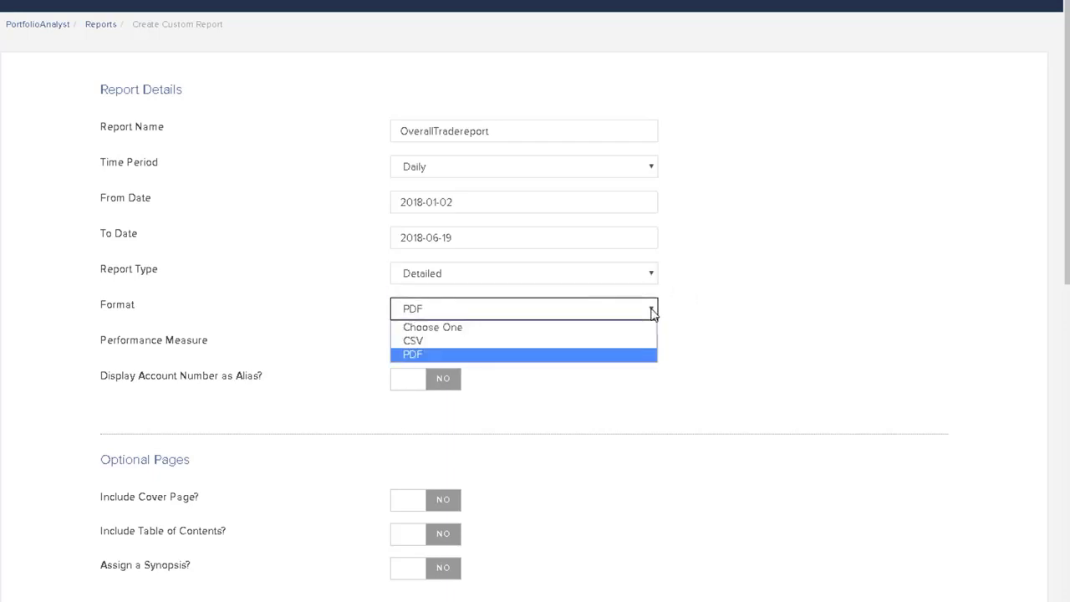
left_click(653, 312)
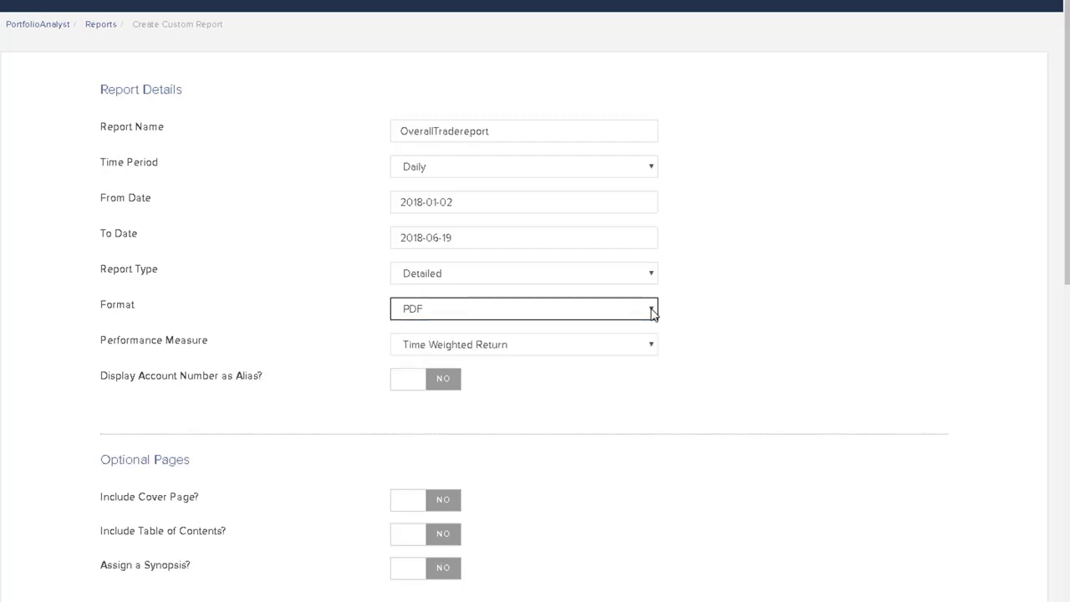
left_click(653, 348)
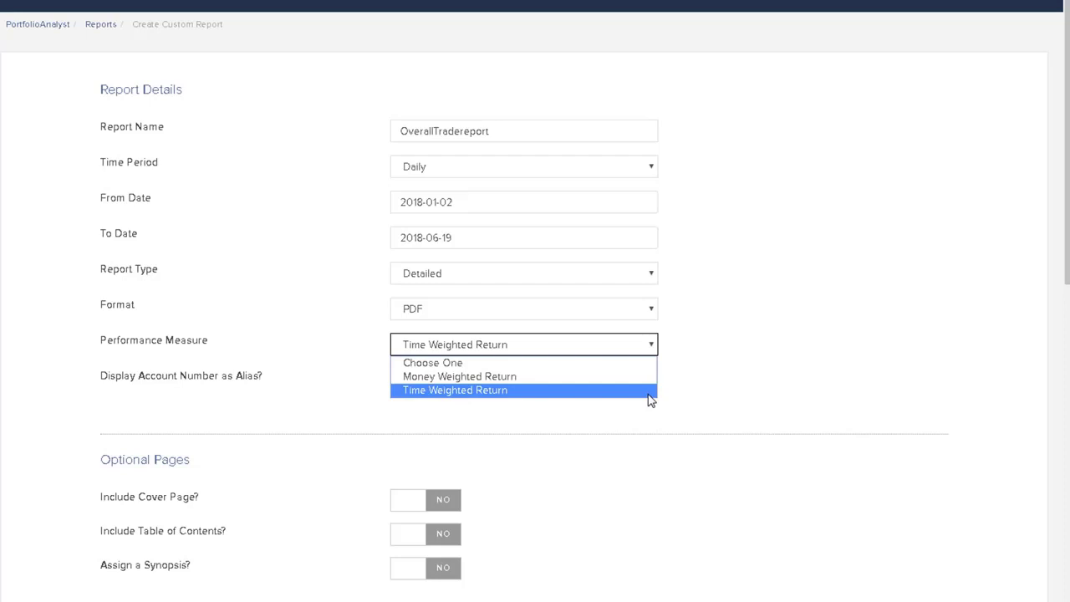
left_click(649, 390)
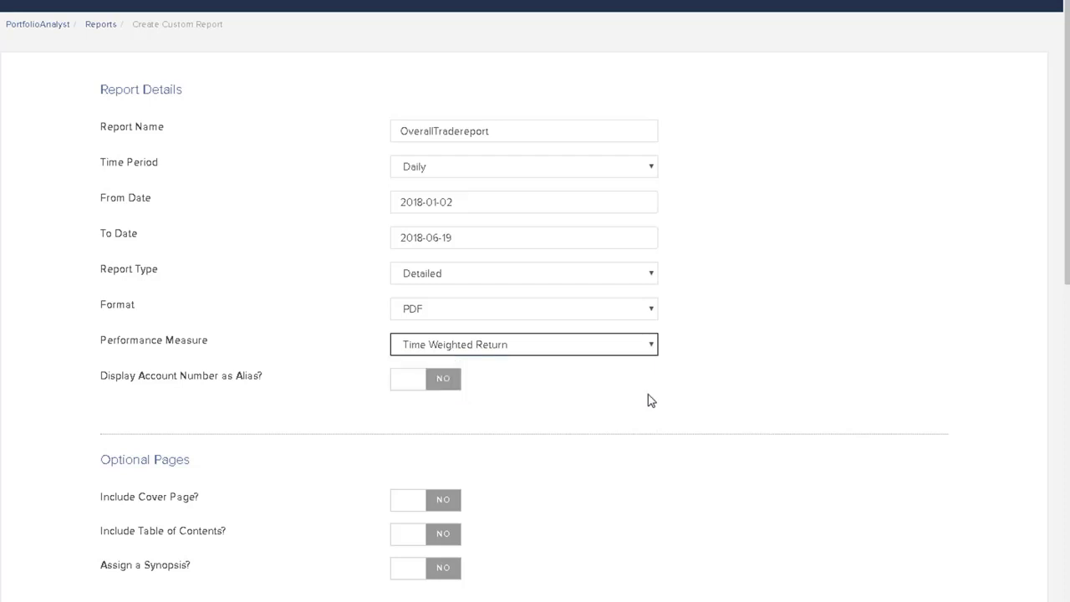
Step: Enable displaying the account number as an alias and set the report type to Snapshot
left_click(444, 383)
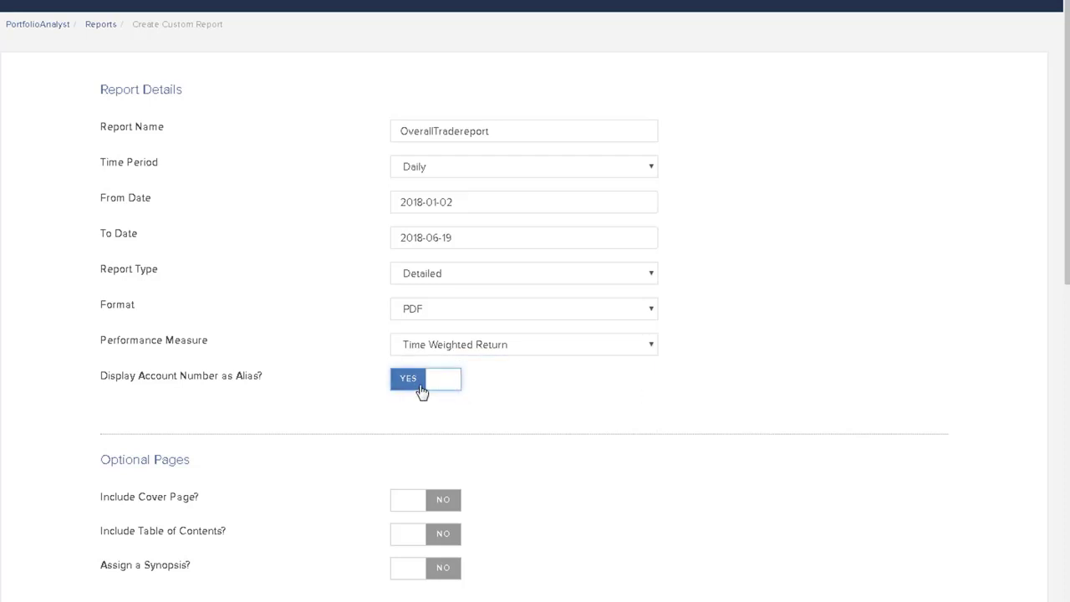
left_click(425, 389)
left_click(447, 390)
left_click(651, 276)
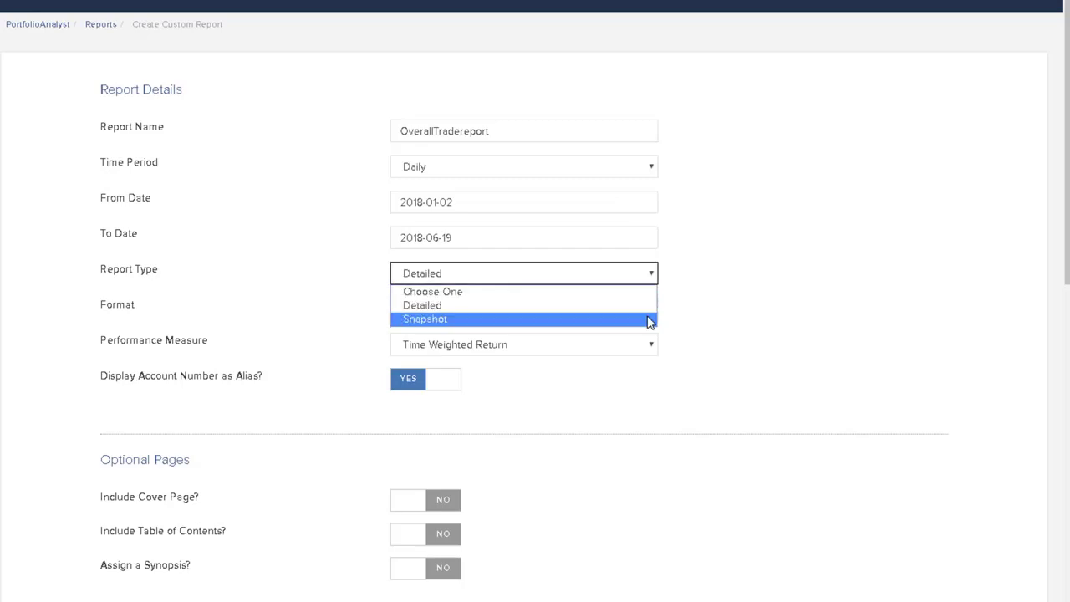
left_click(650, 321)
Step: Search the comparison benchmarks for spx and add the S&P 500 Stock Index (SPX) to the report
scroll(744, 410, "down", 4)
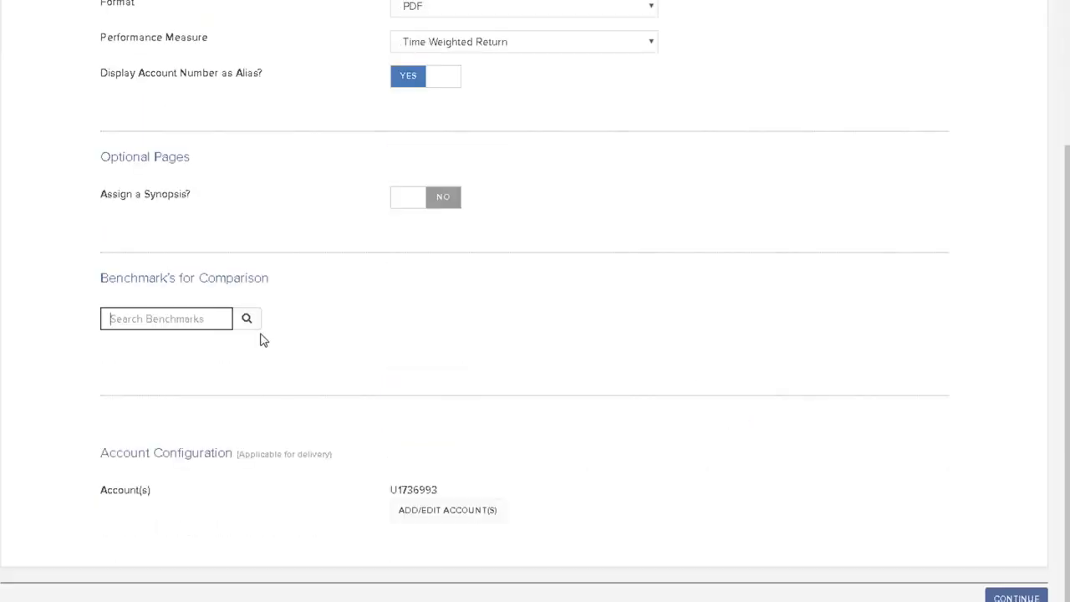
type("spy")
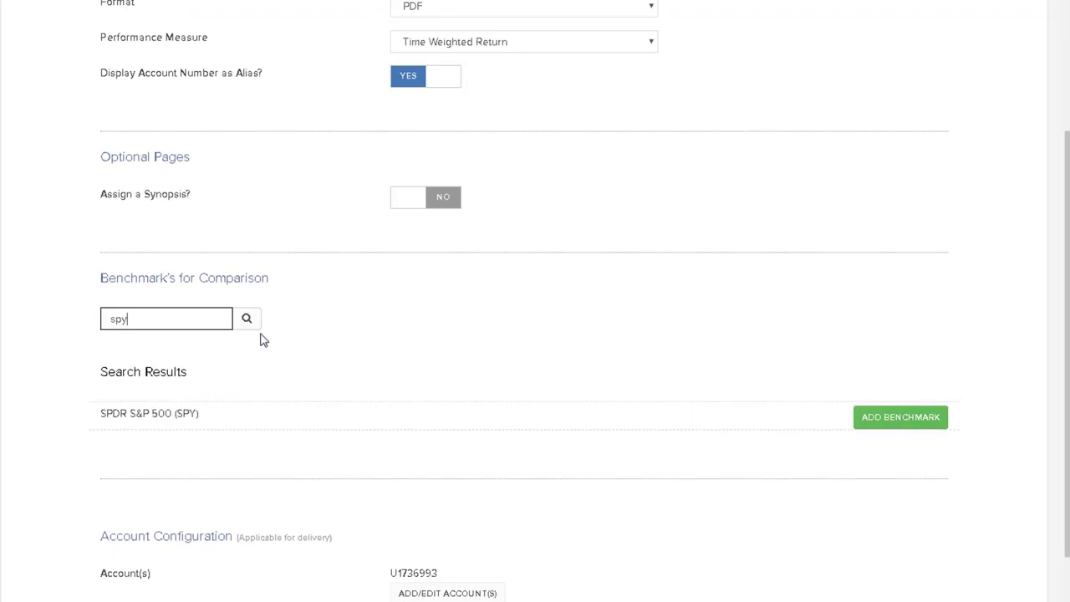
key("BackSpace")
type("x")
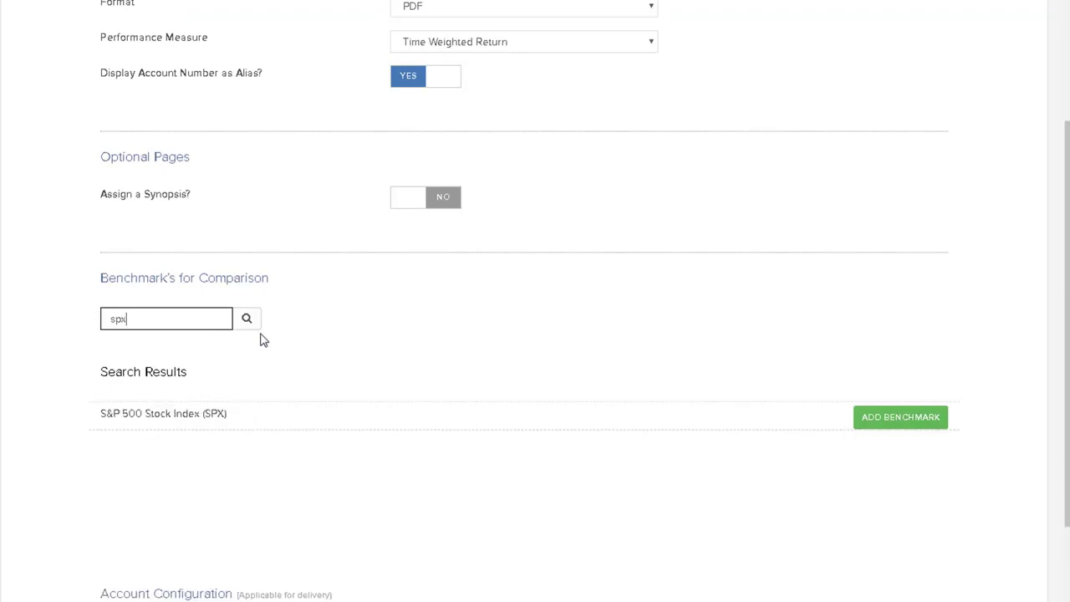
left_click(902, 420)
scroll(1007, 585, "down", 3)
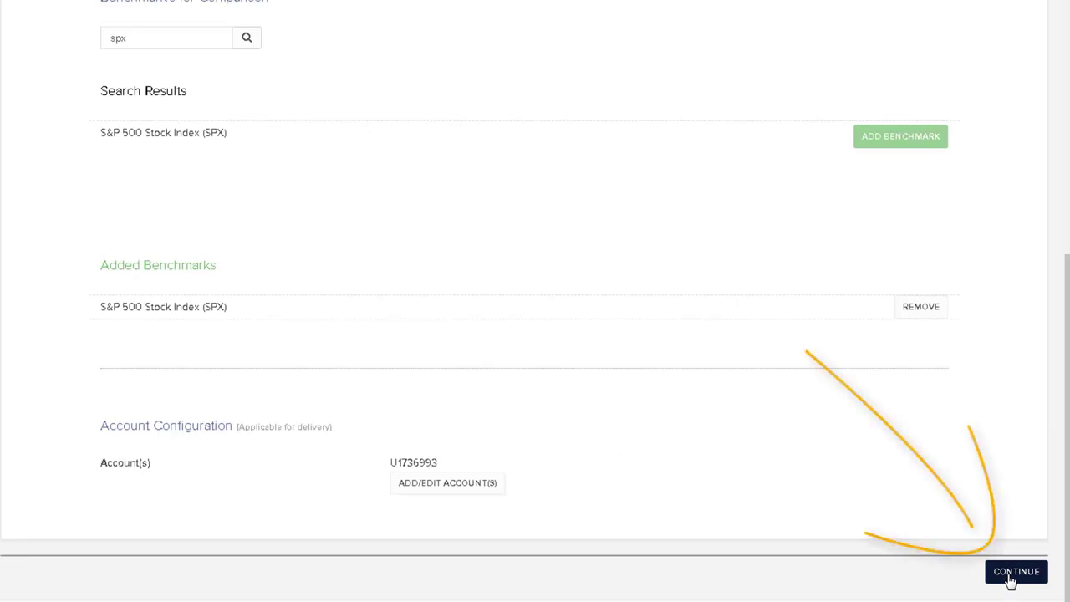
Step: Review and finish creating the custom report, and run OverallTradereport from the Reports list
left_click(1013, 574)
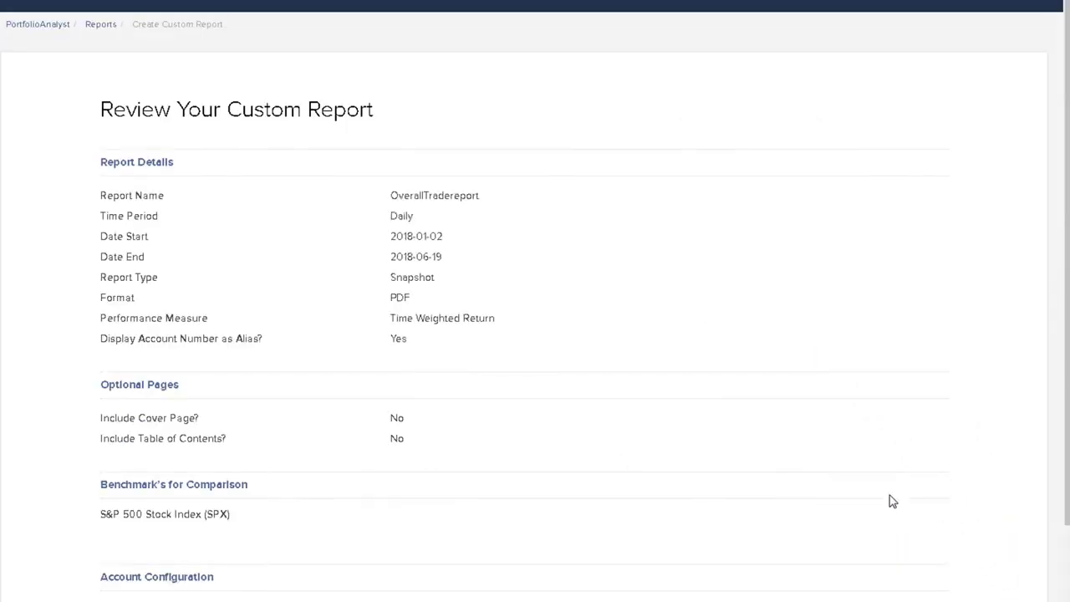
scroll(895, 500, "down", 3)
left_click(1023, 571)
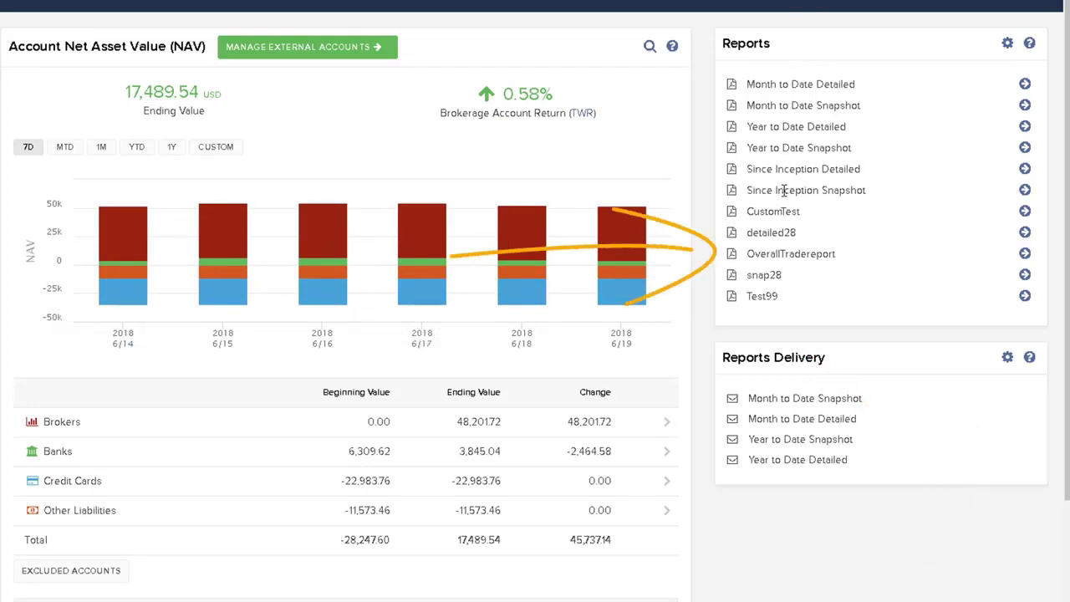
left_click(1026, 254)
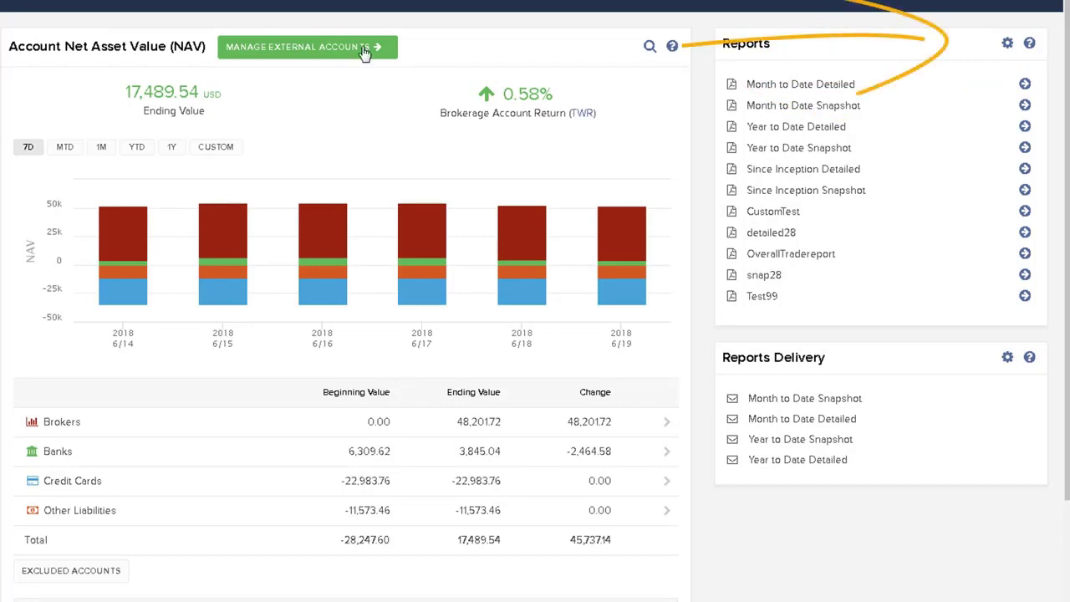
Step: Start another custom report from the reports configuration and name it Second
left_click(1007, 43)
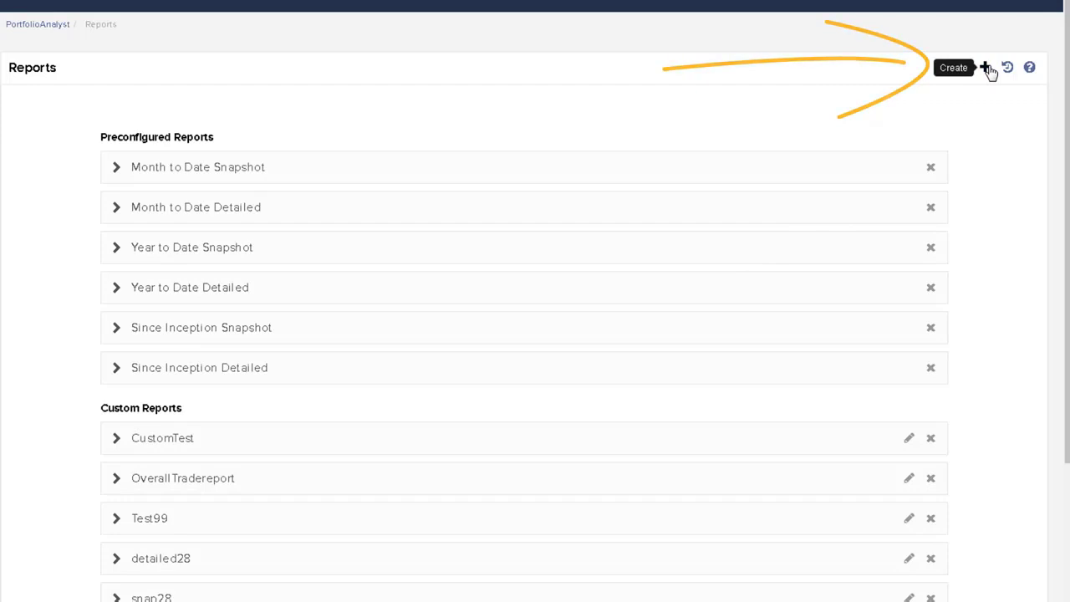
left_click(985, 67)
left_click(462, 131)
type("Sec")
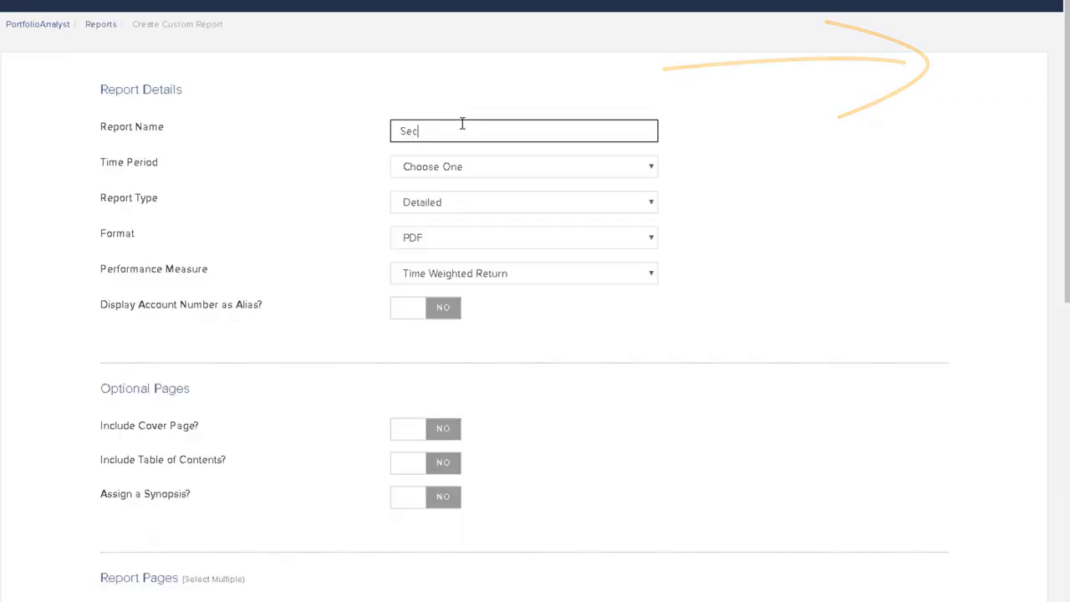
type("ond")
key("Tab")
Step: Set the report's time period to Quarterly with an end date of 2018Q1
left_click(655, 171)
left_click(432, 230)
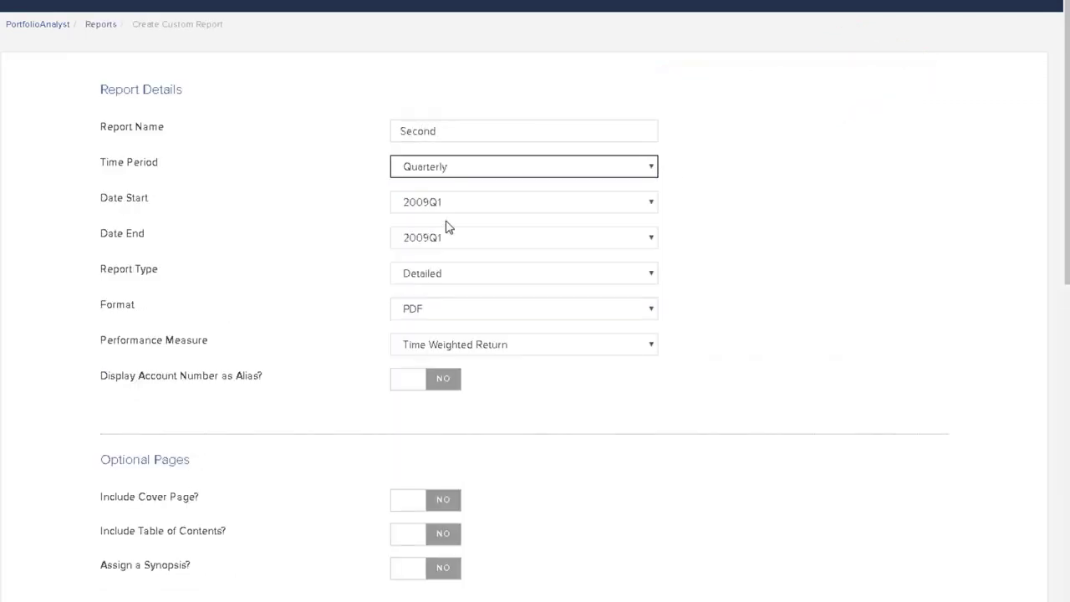
left_click(650, 243)
scroll(626, 465, "down", 5)
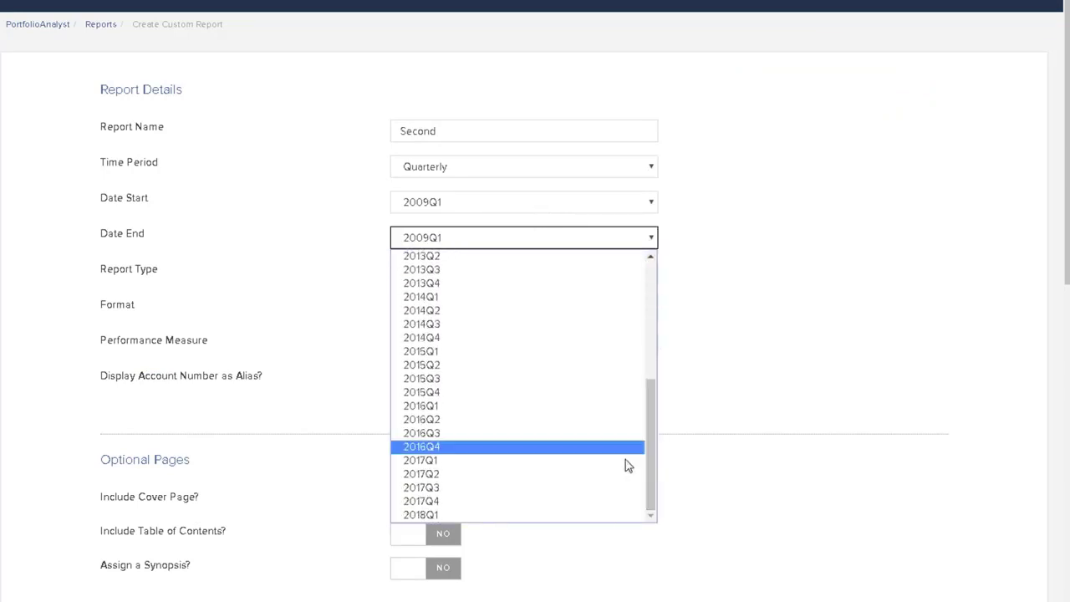
left_click(497, 515)
Step: Choose Detailed as the report type, PDF as the format and Time Weighted Return as the performance measure
left_click(538, 276)
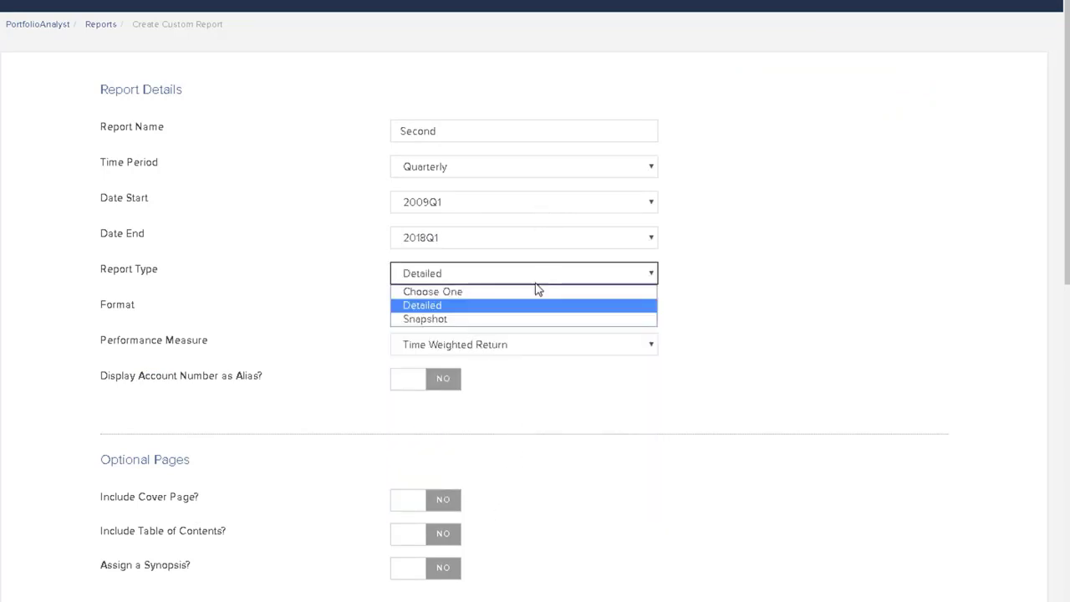
left_click(532, 306)
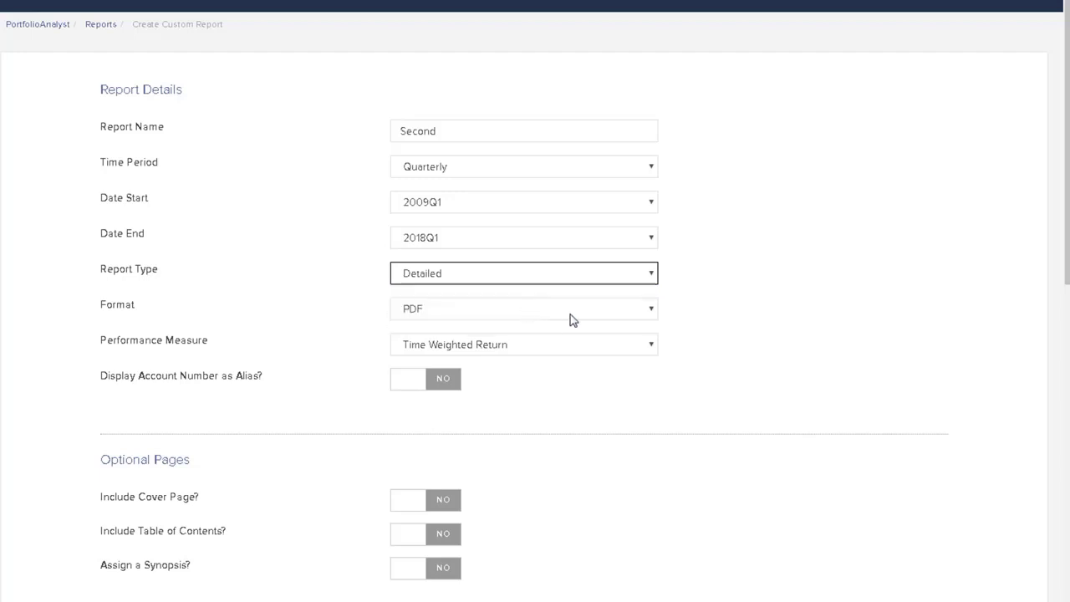
left_click(650, 311)
left_click(633, 362)
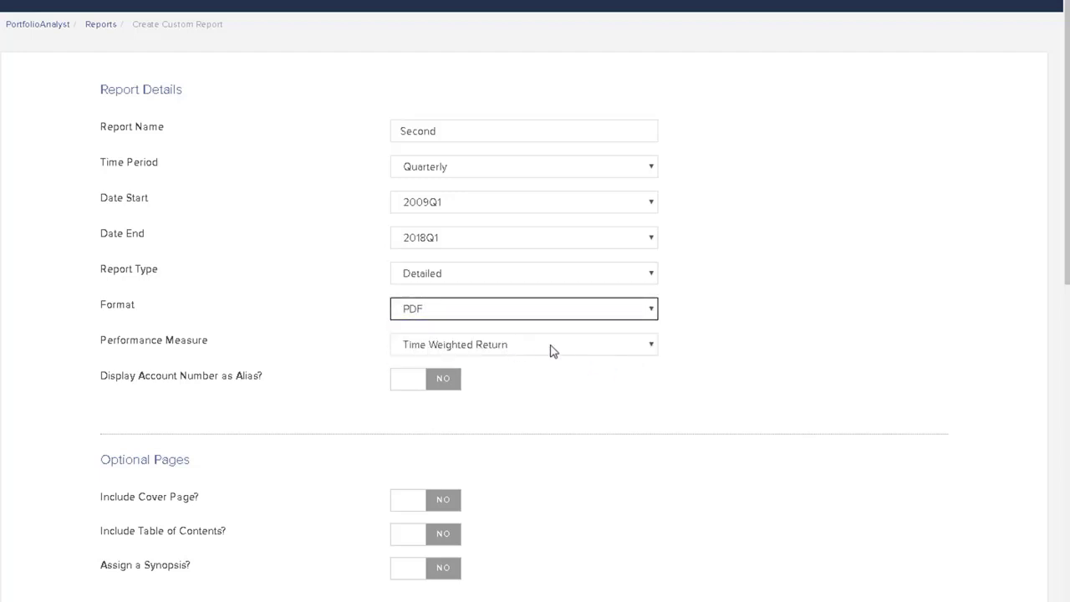
left_click(649, 348)
left_click(597, 398)
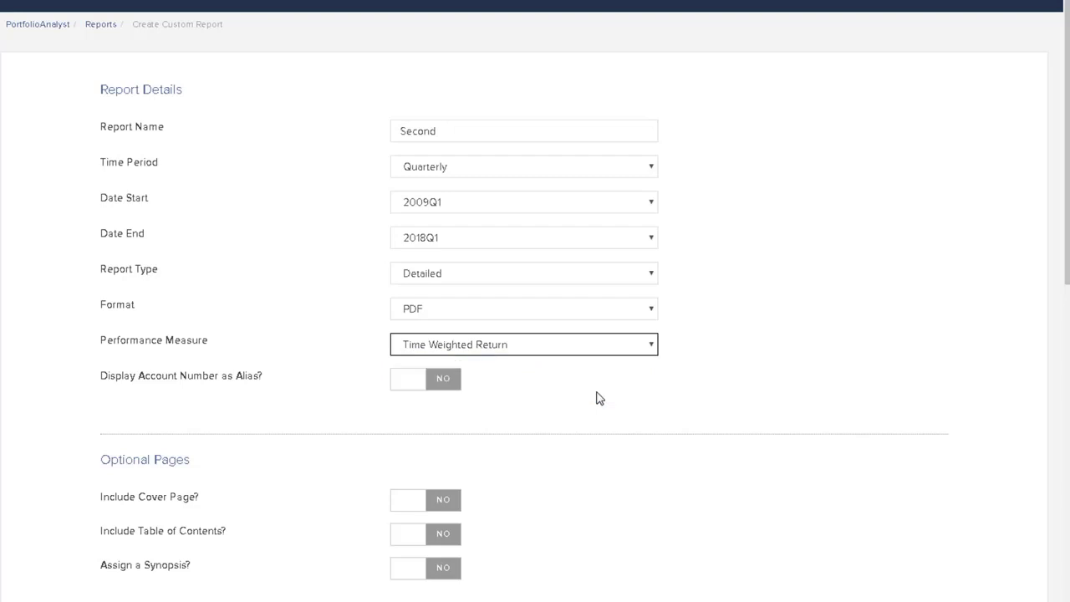
Step: Enable the account number alias and include both the cover page and the table of contents
left_click(450, 388)
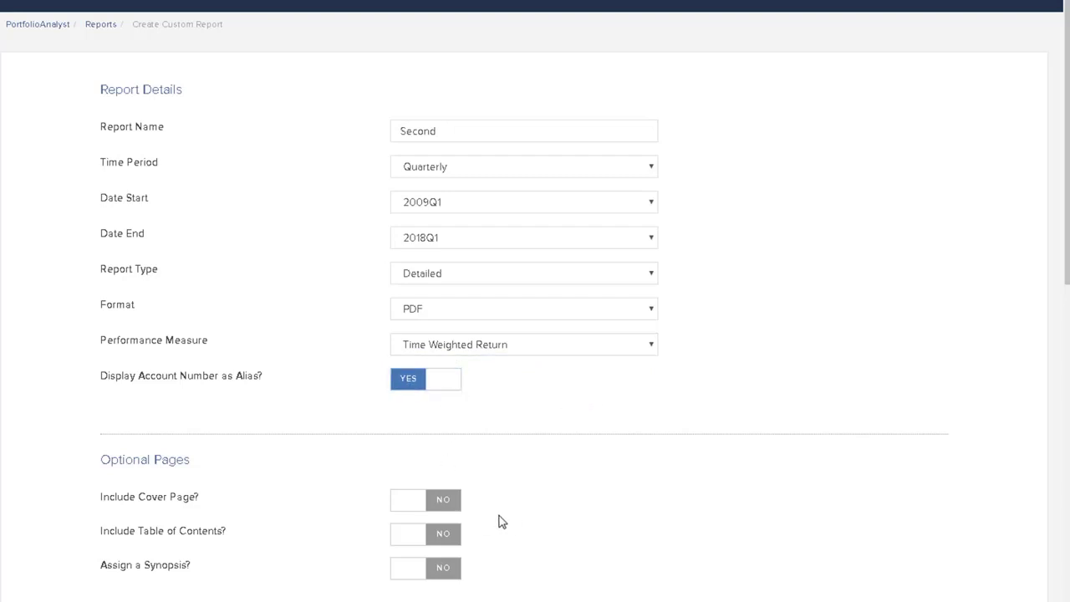
left_click(447, 506)
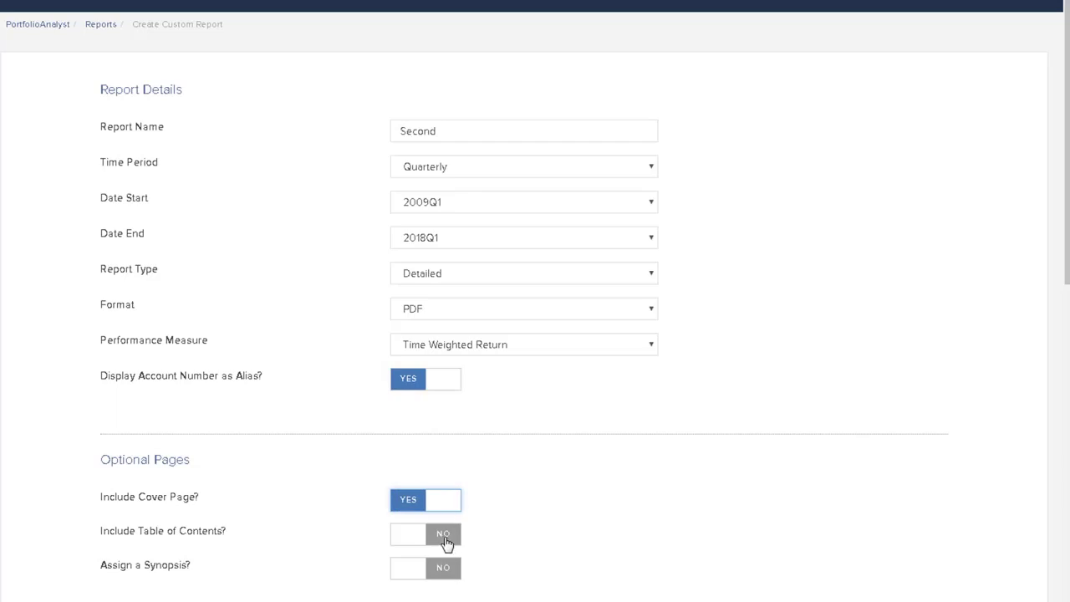
left_click(444, 538)
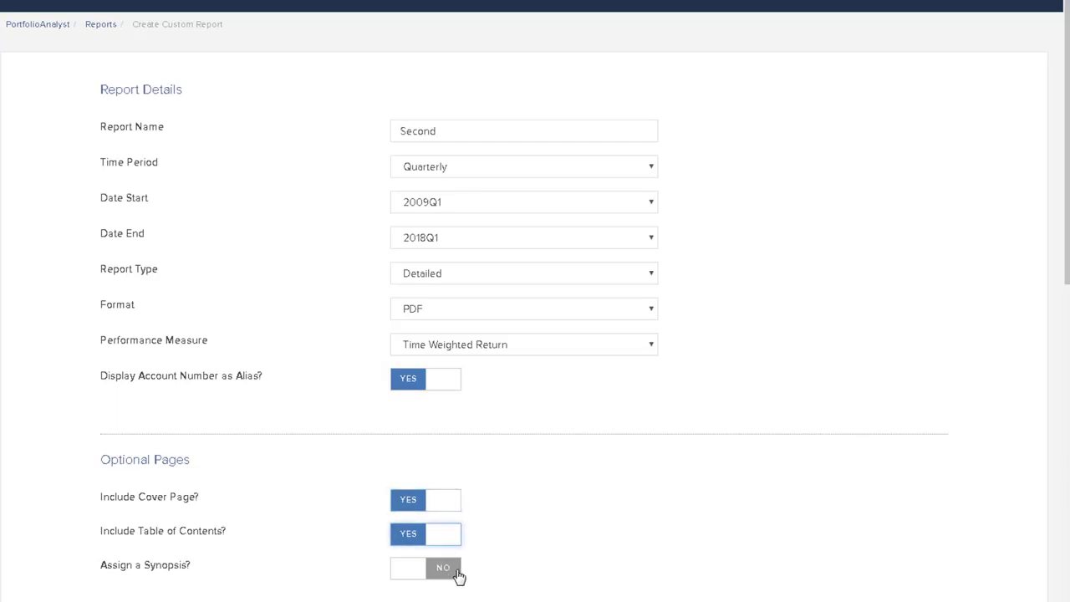
Step: Select Historical Performance Benchmark Comparison as a page for the report
scroll(669, 504, "down", 4)
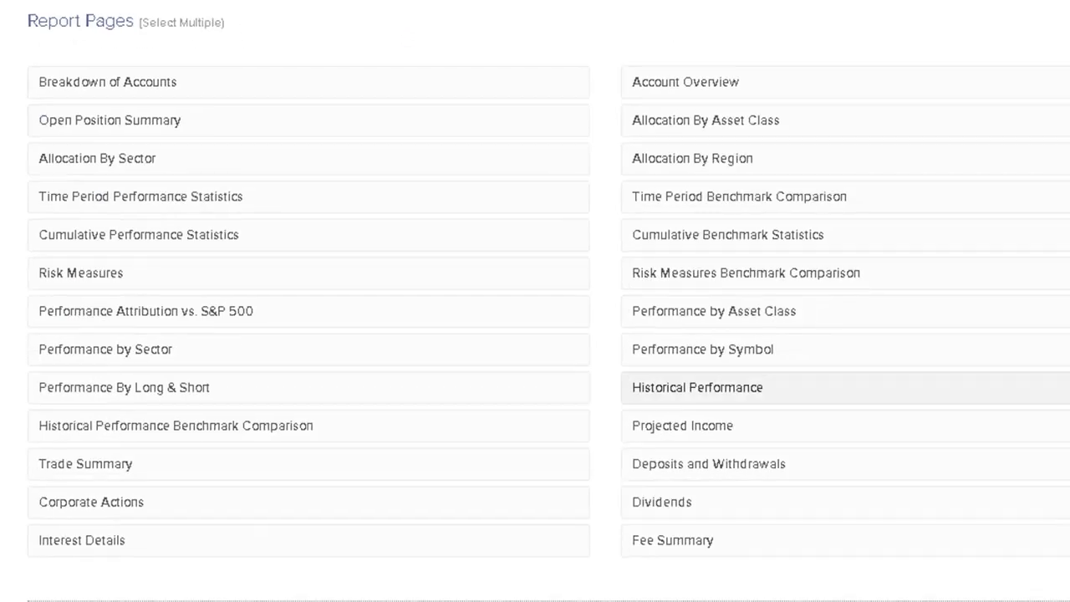
left_click(267, 431)
scroll(672, 461, "down", 5)
Step: Search the comparison benchmarks for "dow" and add Dow Jones Transportation Average (DTX) to the report
left_click(127, 278)
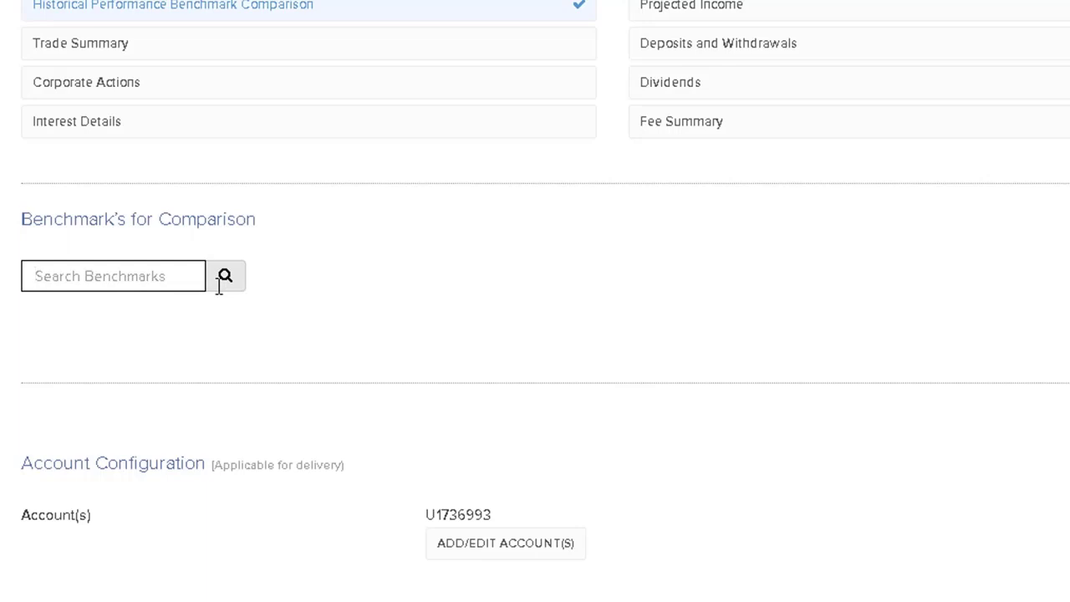
type("dja")
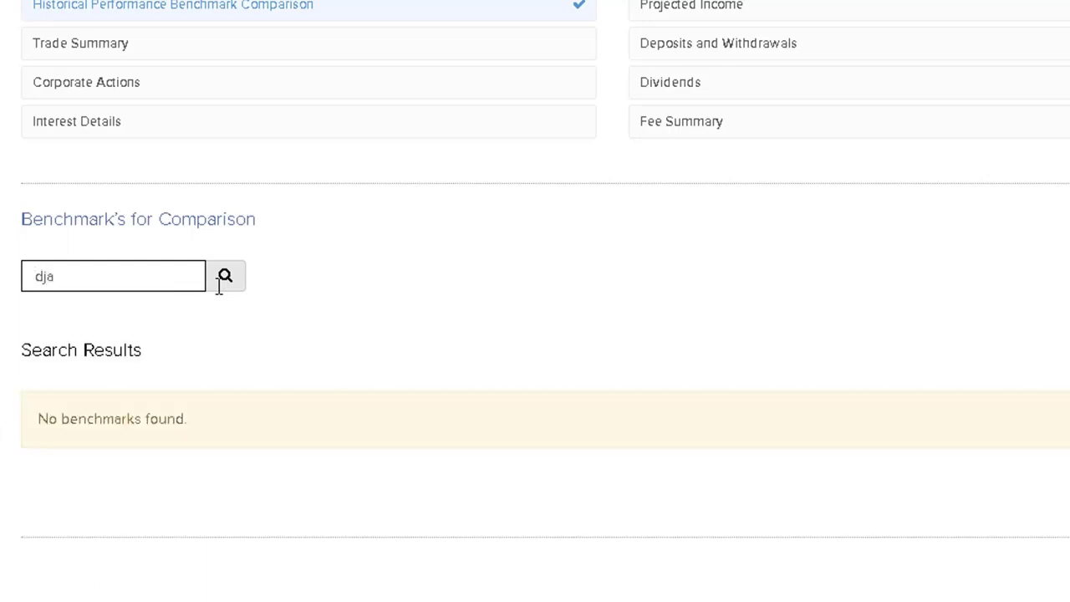
key("BackSpace")
key("BackSpace")
type("ow")
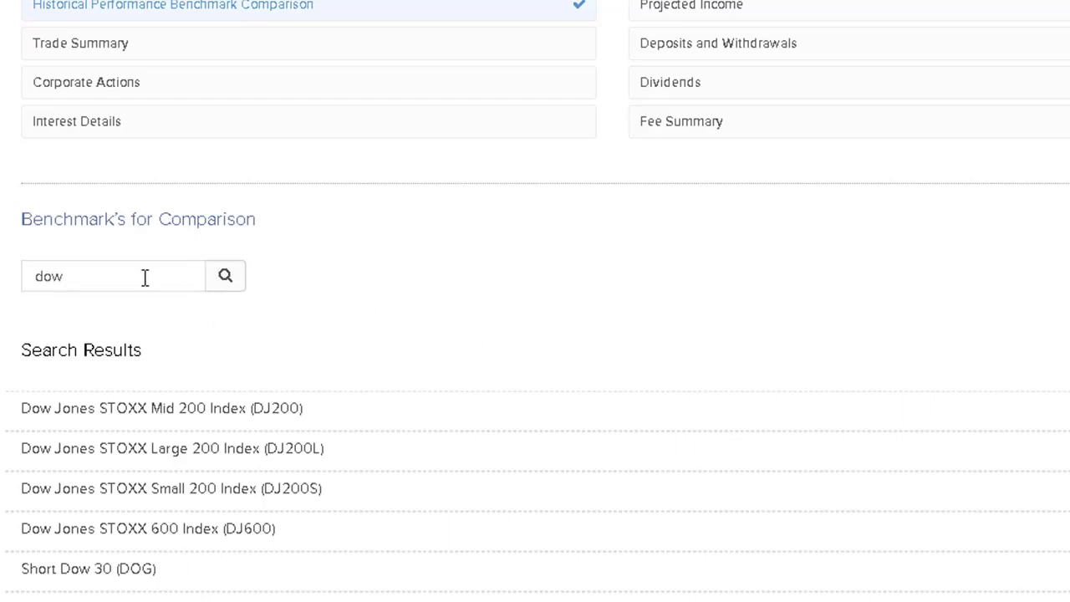
Step: Search the comparison benchmarks for "spx" and add S&P 500 Stock Index (SPX) to the report
double_click(60, 272)
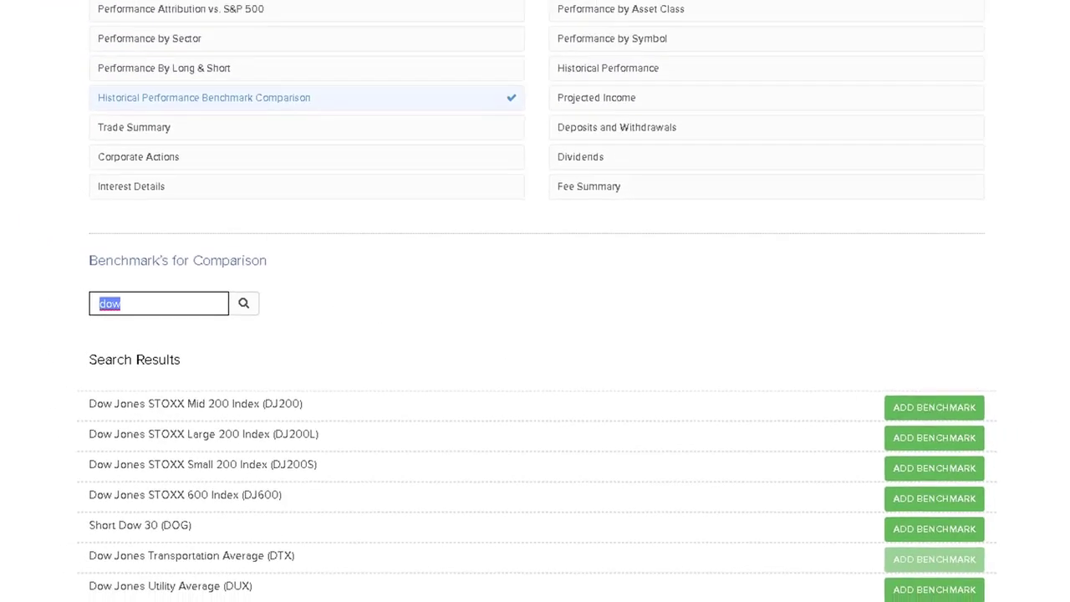
type("spx")
left_click(924, 416)
Step: Continue to the report review, create the custom report and run the Second report from the dashboard's report list
left_click_drag(1065, 485, 1063, 397)
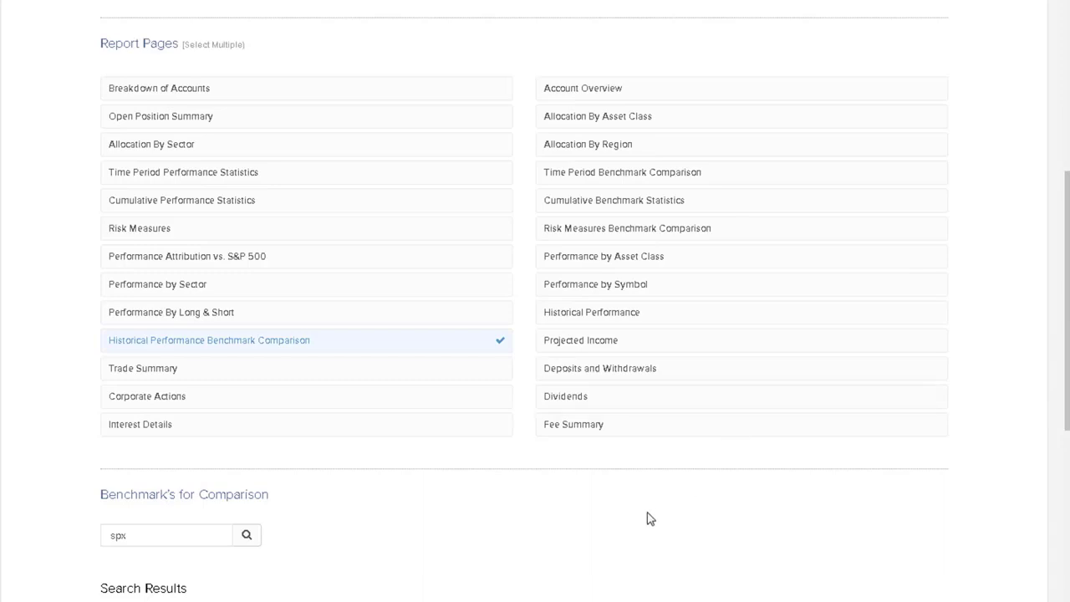
left_click(622, 342)
scroll(954, 446, "down", 6)
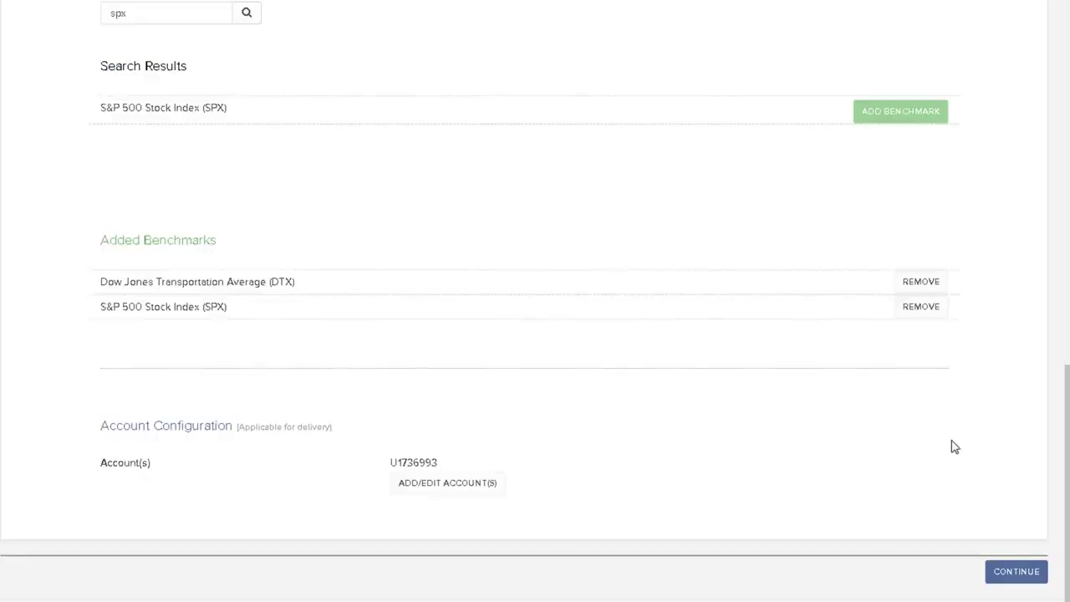
left_click(1017, 572)
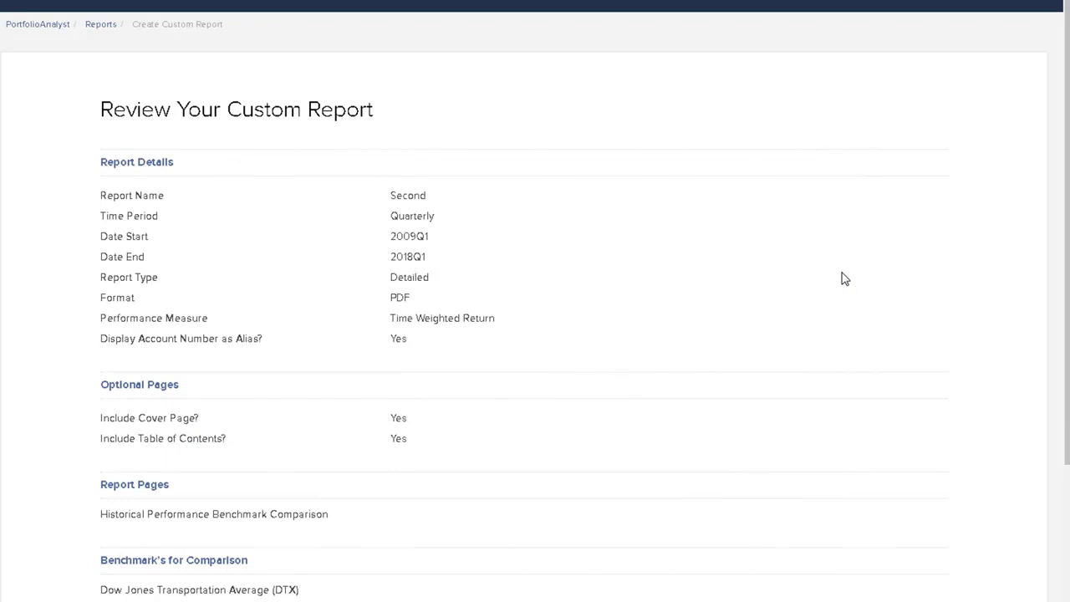
scroll(842, 279, "down", 3)
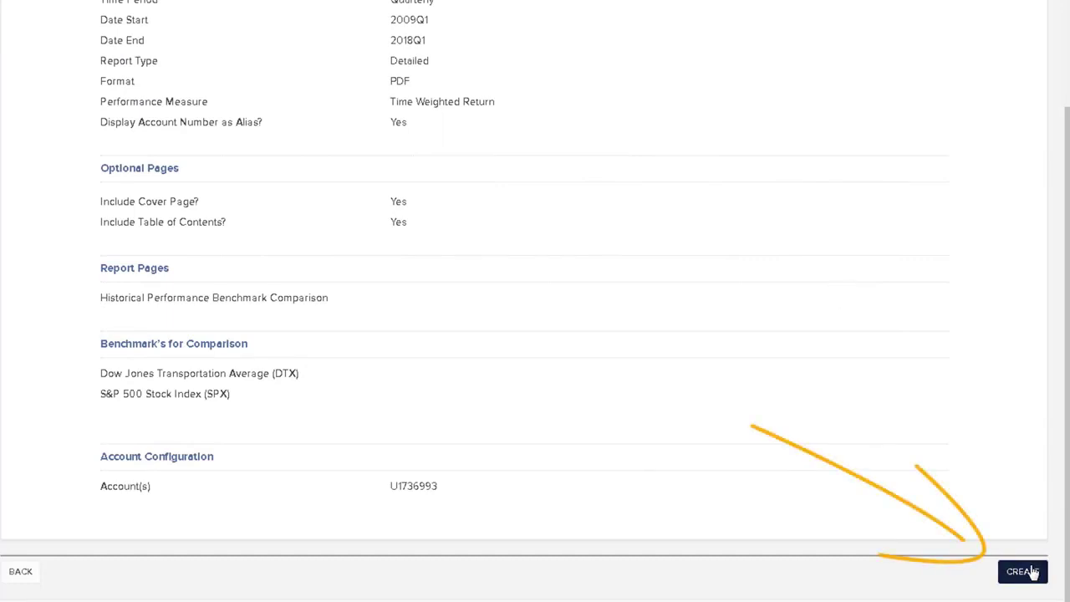
left_click(1023, 572)
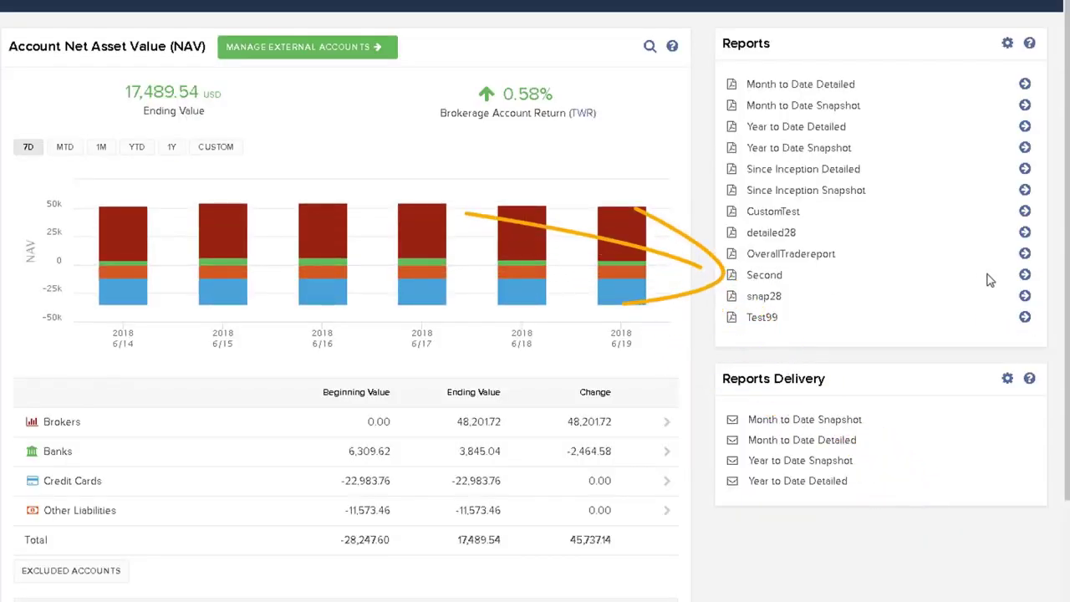
left_click(1025, 277)
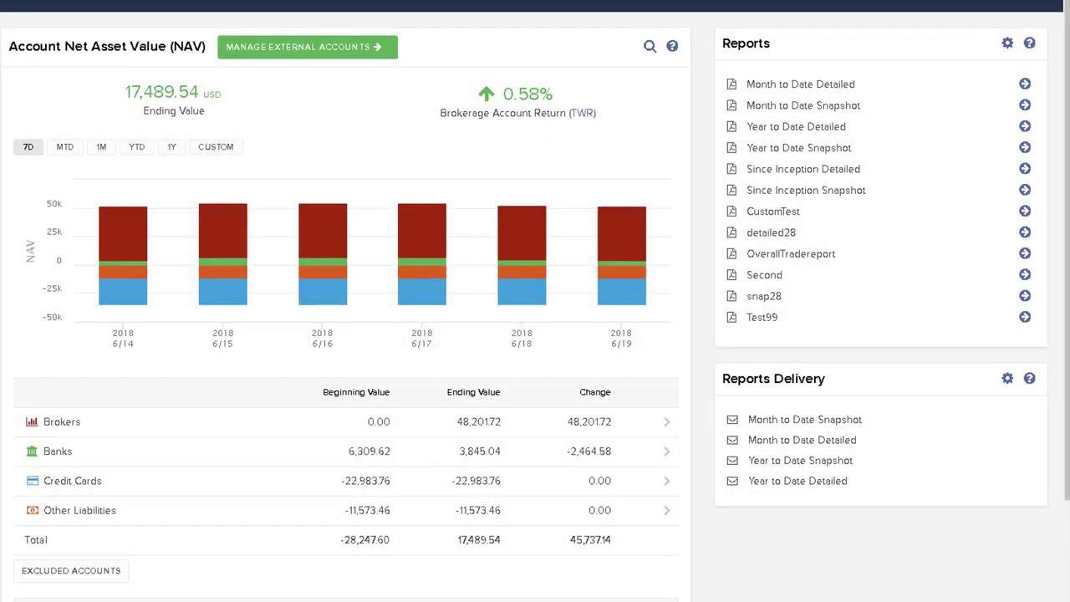
Step: Open the reports configuration and start a new custom benchmark named "Magic index" with the abbreviation "MI"
left_click(1007, 44)
scroll(680, 182, "down", 3)
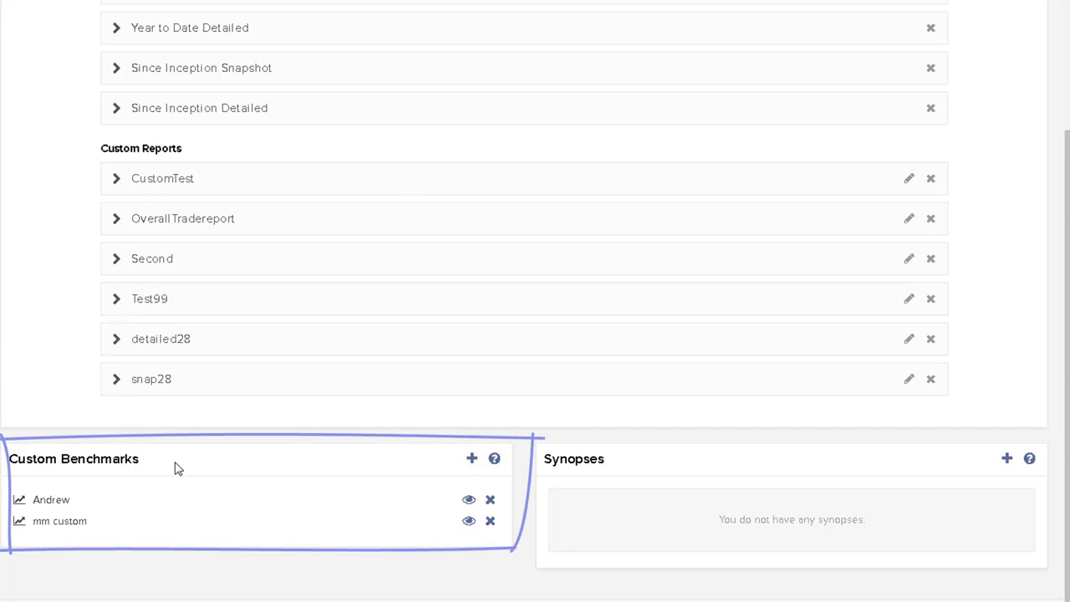
left_click(472, 460)
left_click(524, 122)
type("Magic index")
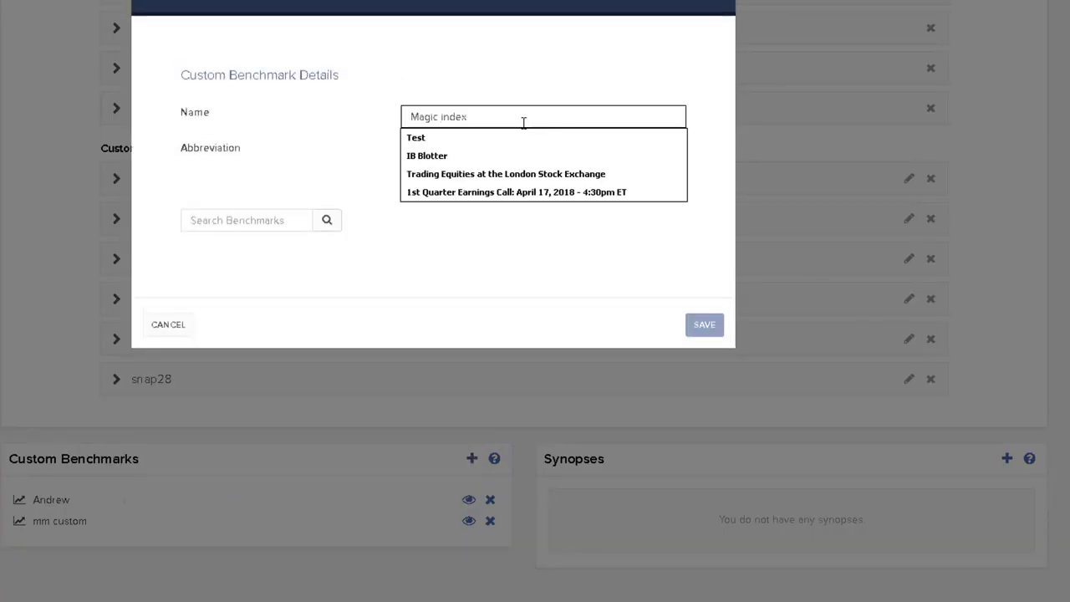
key("Tab")
type("MI")
Step: Search for and add NASDAQ Composite Index (COMP) and Dow Jones Industrial Average (INDU) to the custom benchmark
left_click(220, 213)
type("nas")
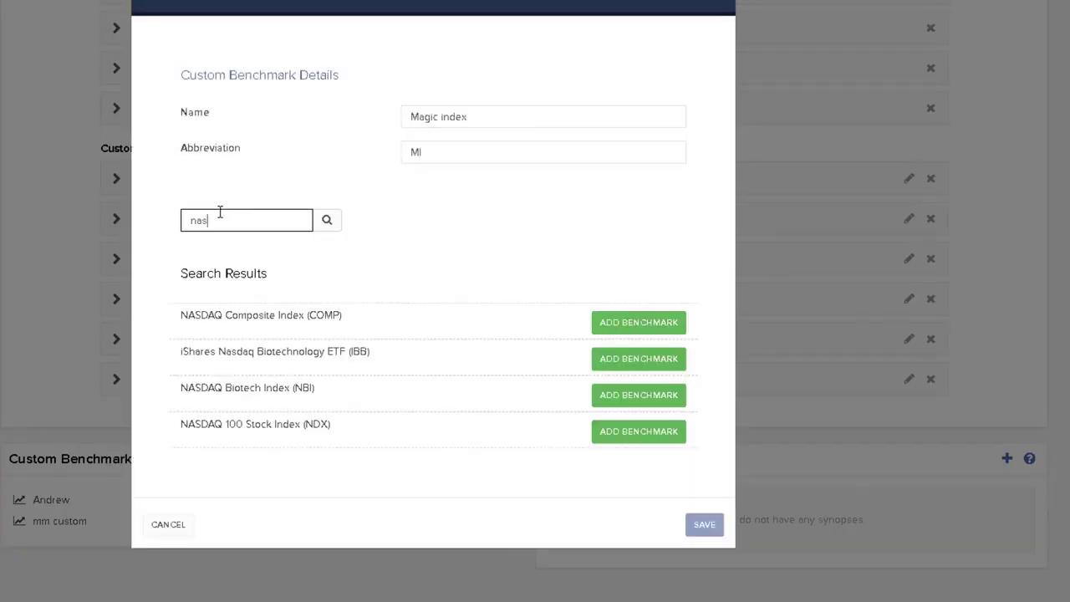
left_click(642, 326)
type("dow jones i")
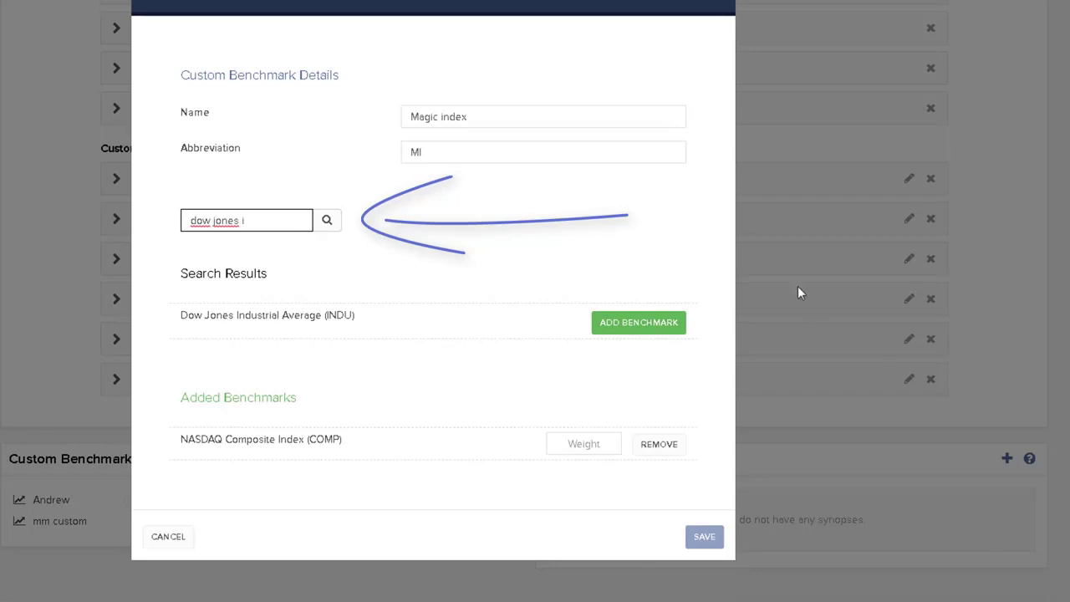
left_click(638, 326)
Step: Search for and add S&P 500 Stock Index (SPX) and iShares Russell 2000 Index (IWM) to the custom benchmark
type("spx")
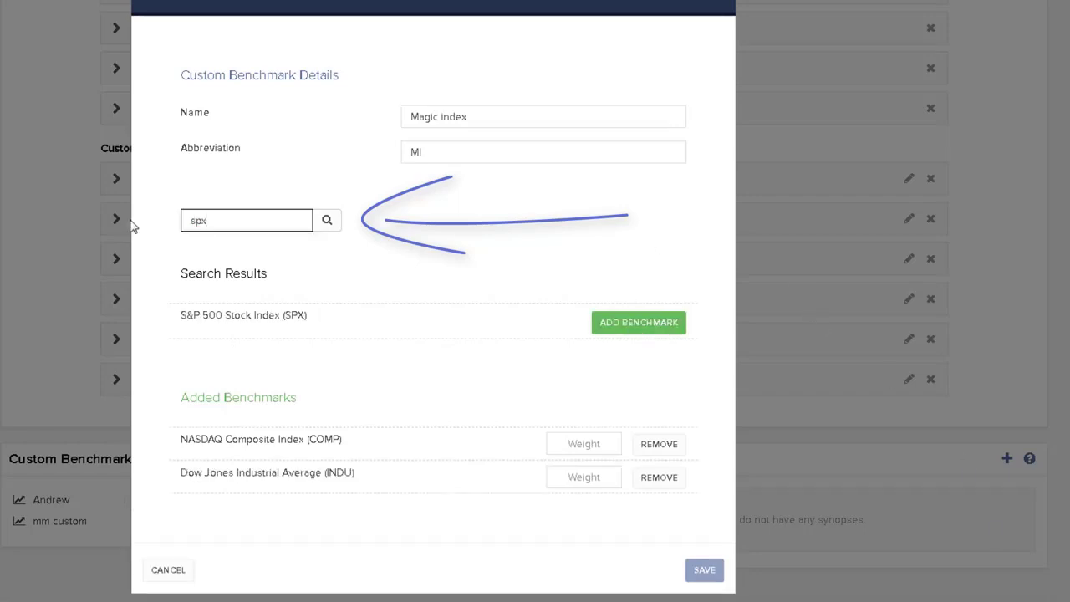
left_click(649, 326)
left_click_drag(220, 220, 120, 220)
type("russell 2")
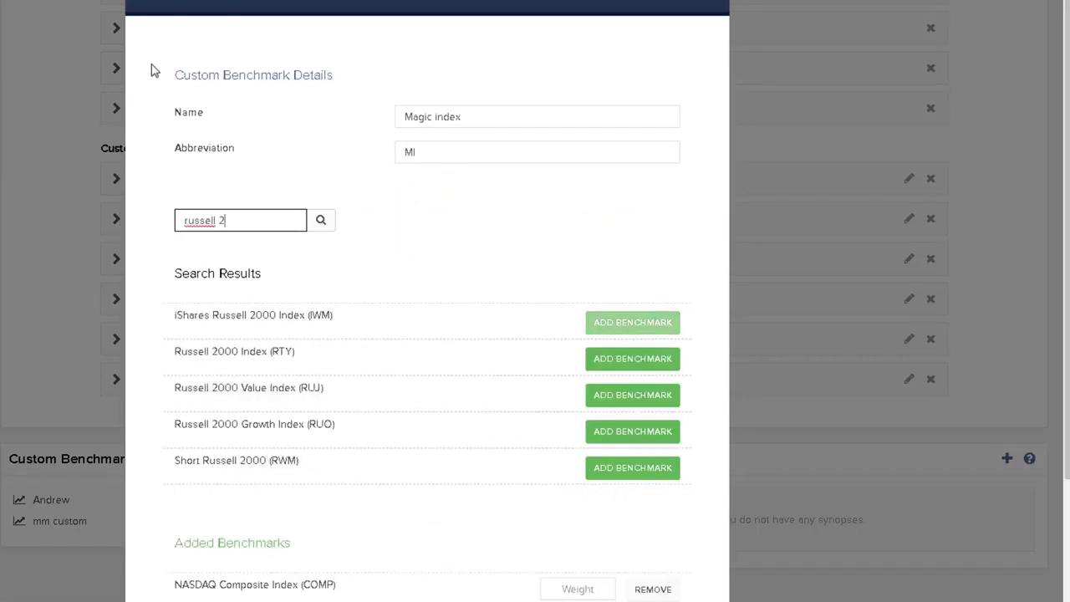
Step: Set the weight of each of the four added benchmarks to 25 and save the custom benchmark
scroll(502, 299, "down", 3)
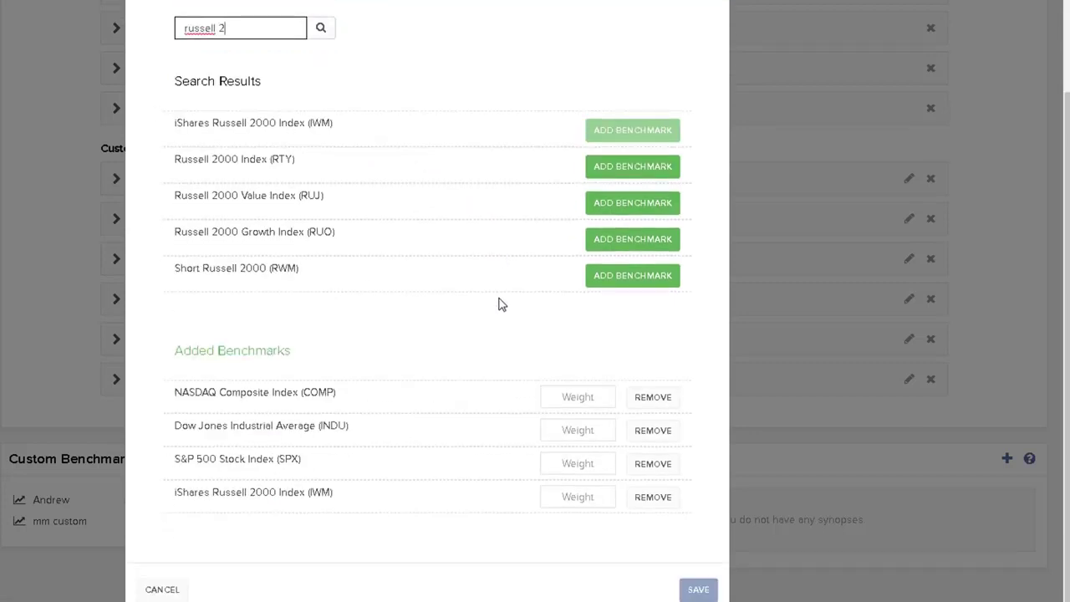
left_click(562, 397)
type("25")
key("Tab")
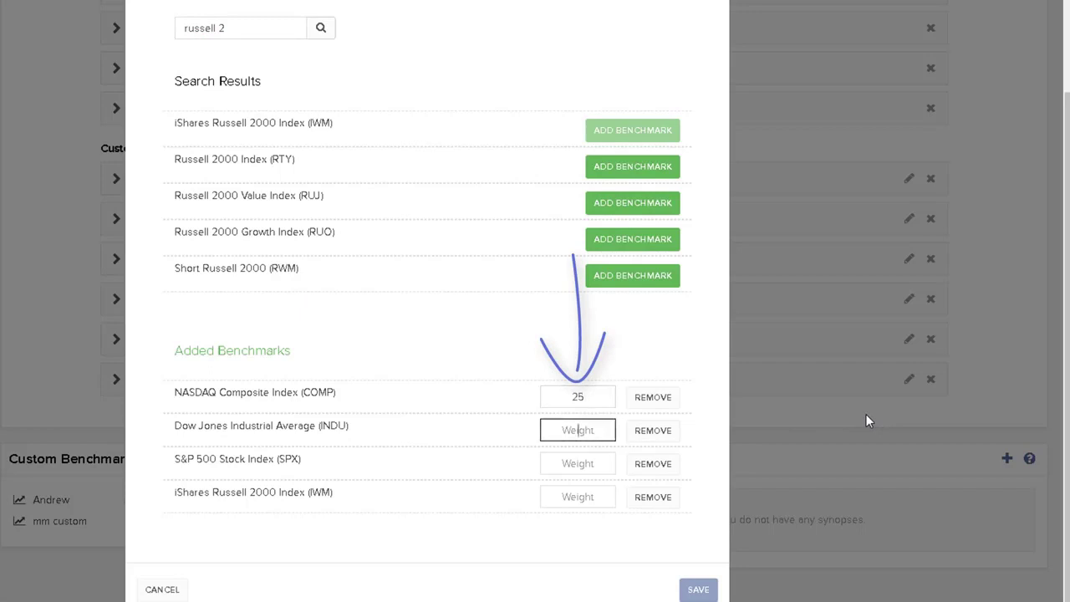
type("25")
key("Tab")
type("25")
key("Tab")
type("25")
key("Tab")
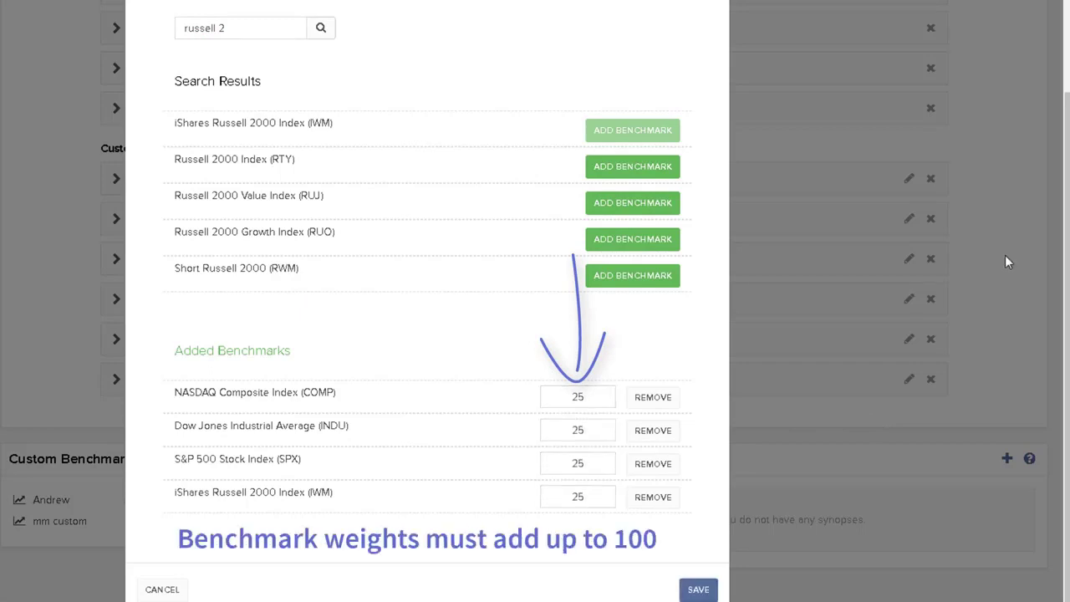
left_click(698, 590)
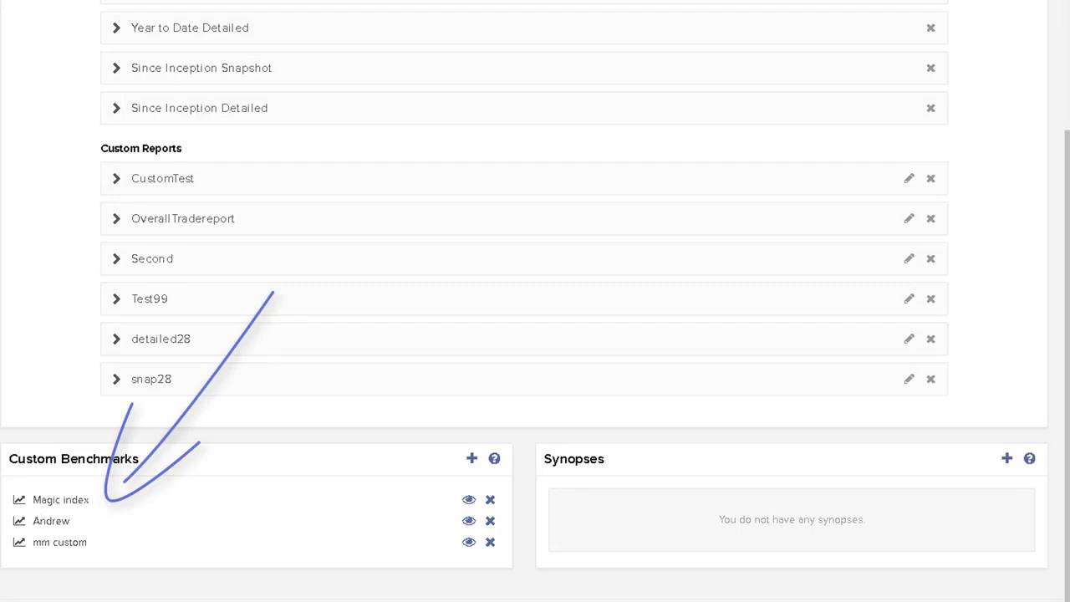
Step: View the details of the "mm custom" benchmark, open it for editing and save it
left_click(469, 543)
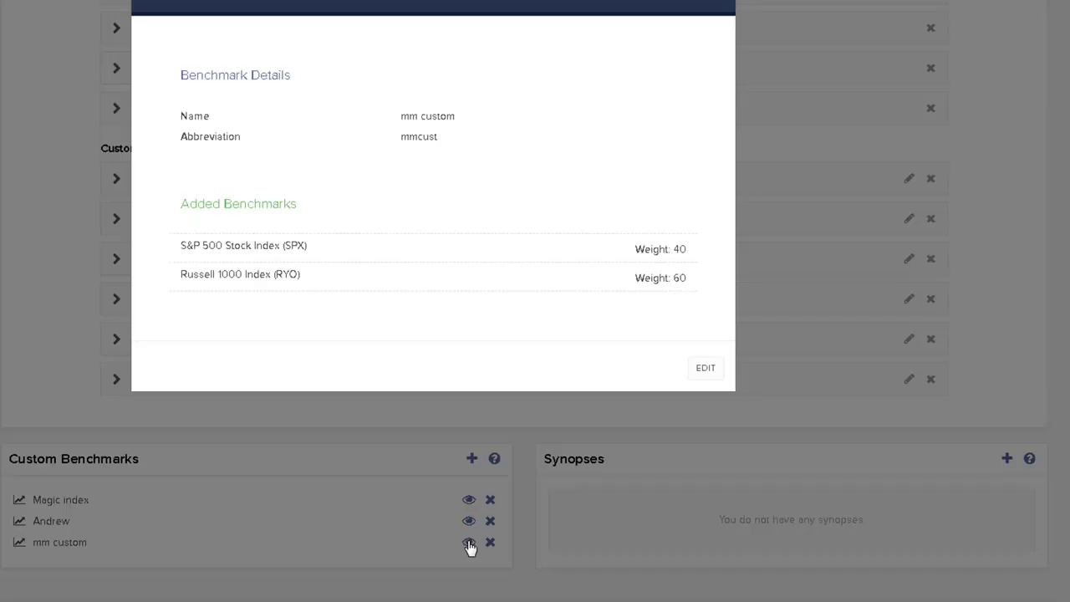
left_click(708, 368)
left_click(705, 479)
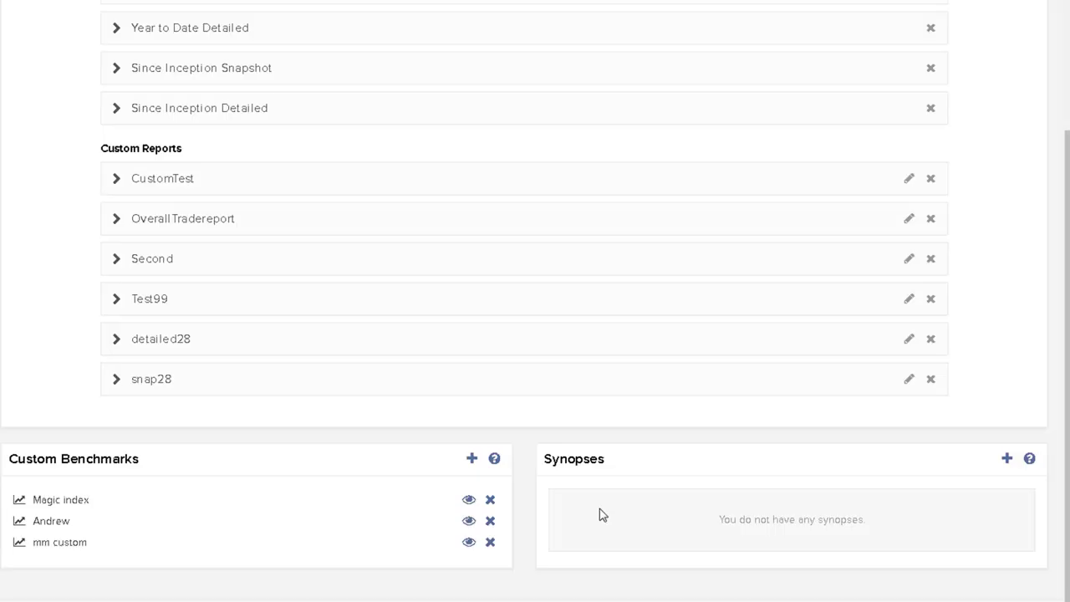